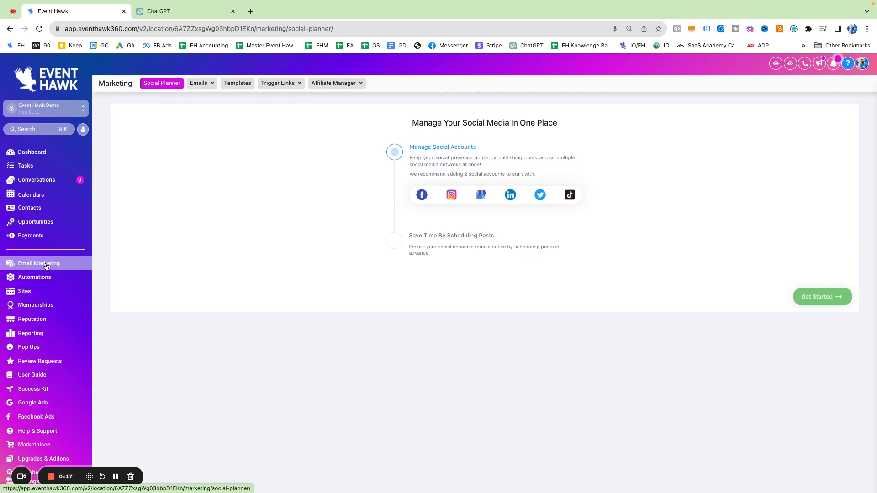
# Open the Email Campaigns list from the Marketing Emails menu
pyautogui.click(202, 85)
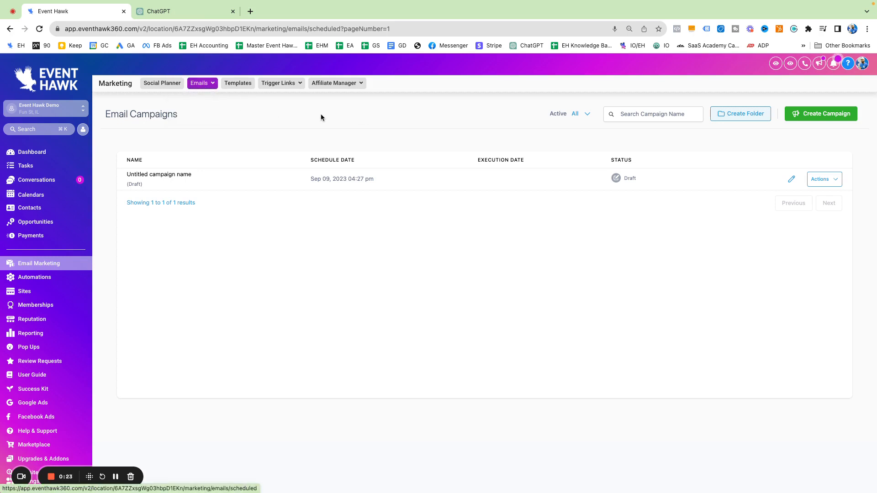
# Create a campaign titled 'Email Campaign 1' with the Blank template in the Design Editor
pyautogui.click(821, 118)
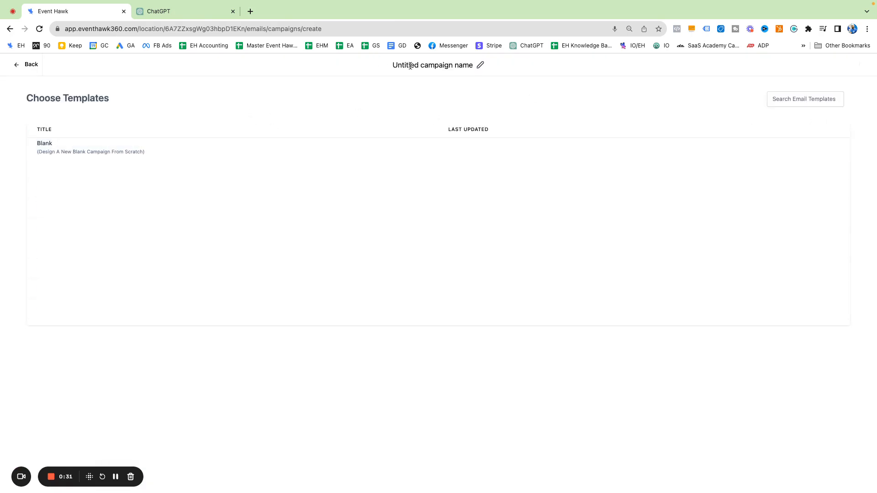
pyautogui.tripleClick(439, 56)
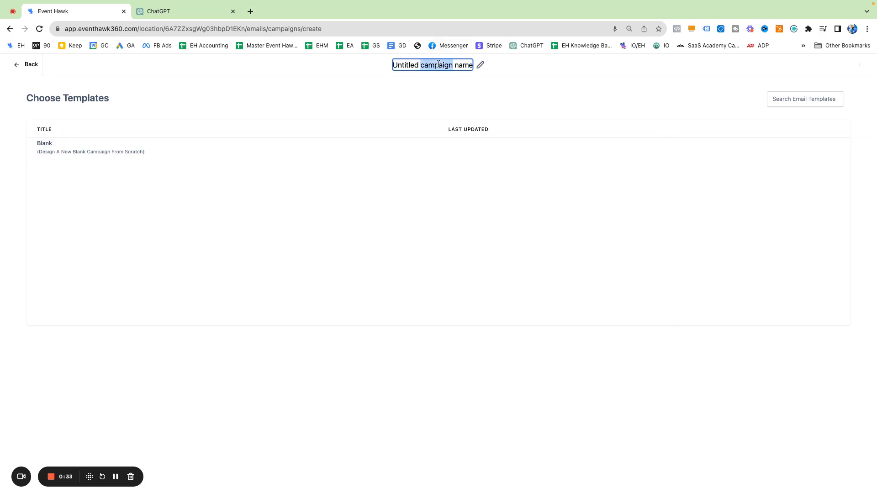
pyautogui.write('Eh')
pyautogui.press('BackSpace')
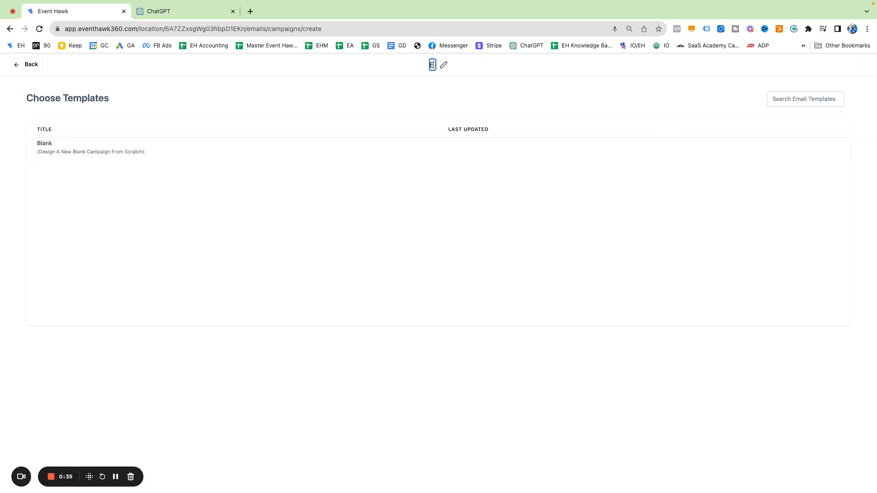
pyautogui.write('mail Campaign 1')
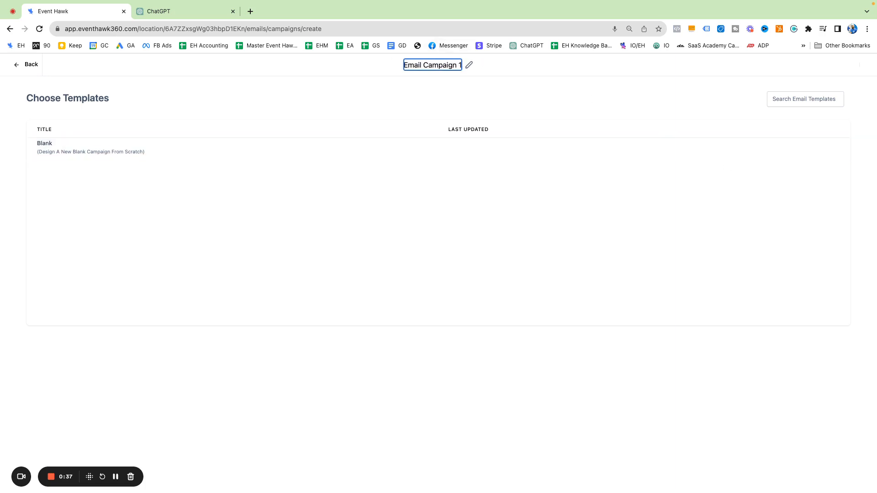
pyautogui.click(763, 150)
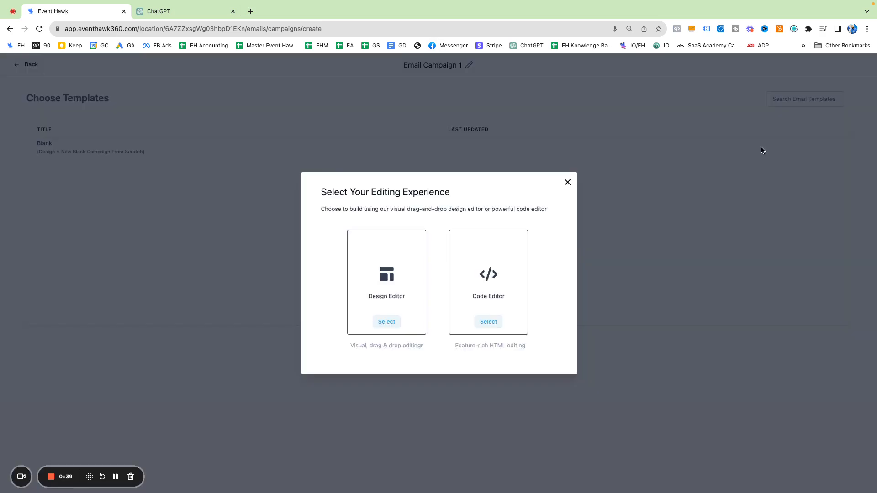
pyautogui.click(401, 288)
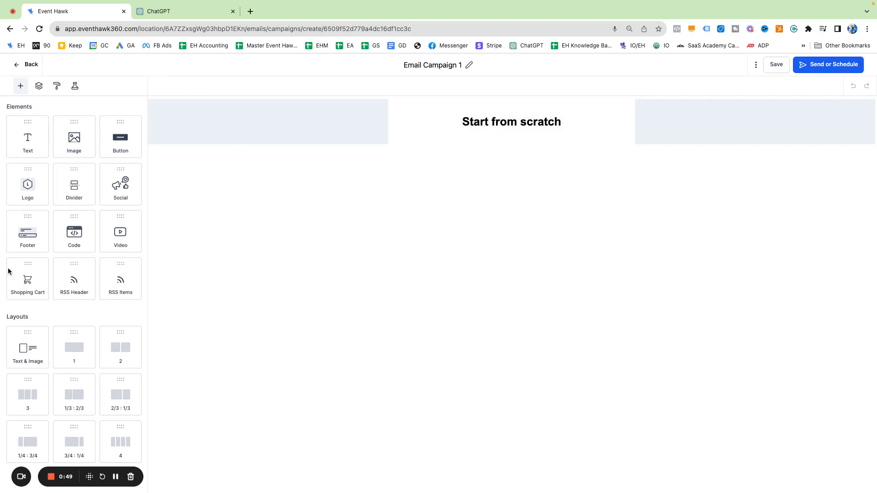
# Drag layout and element tiles over the canvas without dropping, then select the 'Start from scratch' heading text
pyautogui.moveTo(106, 484); pyautogui.dragTo(161, 484)
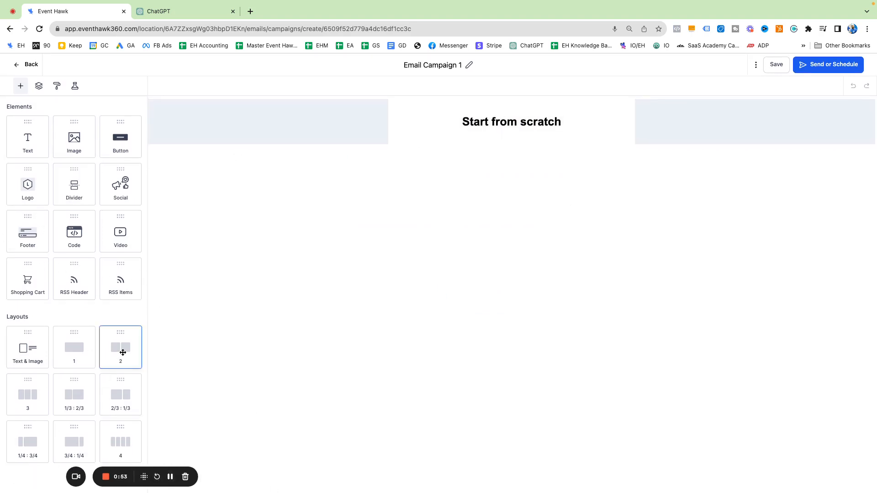
pyautogui.moveTo(115, 353); pyautogui.dragTo(76, 426)
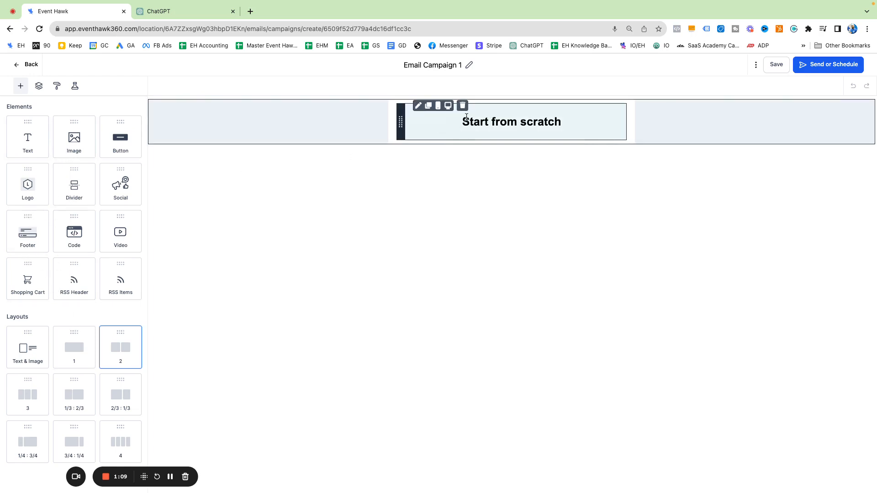
pyautogui.moveTo(29, 139); pyautogui.dragTo(228, 135)
pyautogui.moveTo(74, 139); pyautogui.dragTo(460, 164)
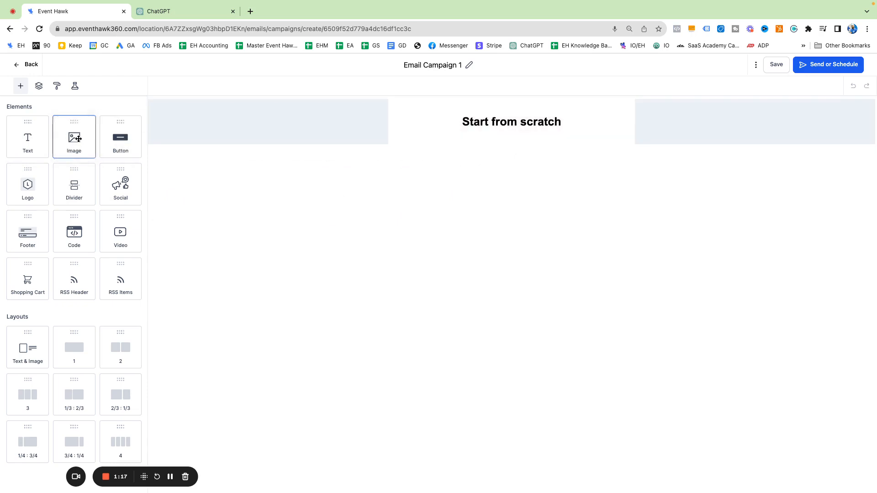
pyautogui.click(488, 120)
pyautogui.tripleClick(489, 120)
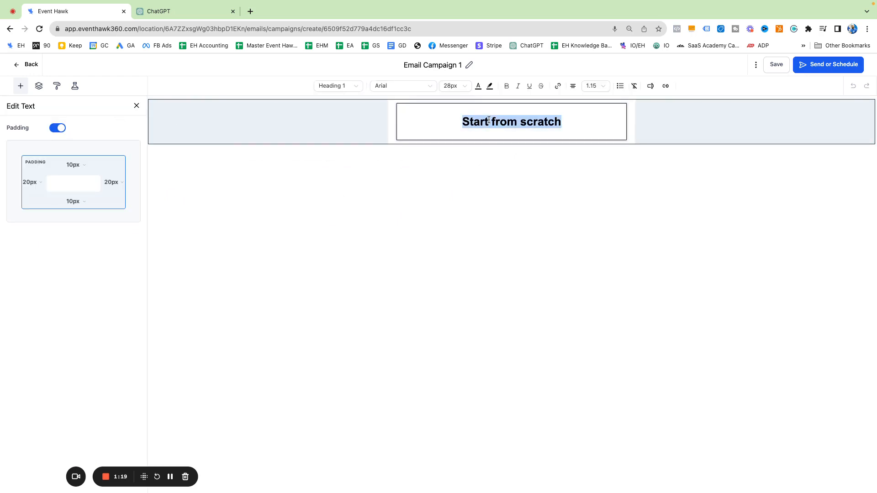
# Begin a ChatGPT prompt reading 'Write an email' and open a new browser tab
pyautogui.click(163, 13)
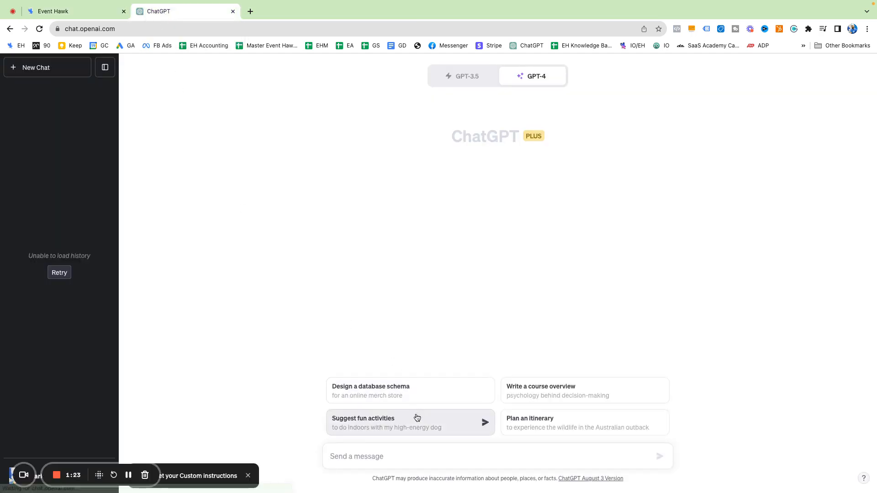
pyautogui.write('Hel p')
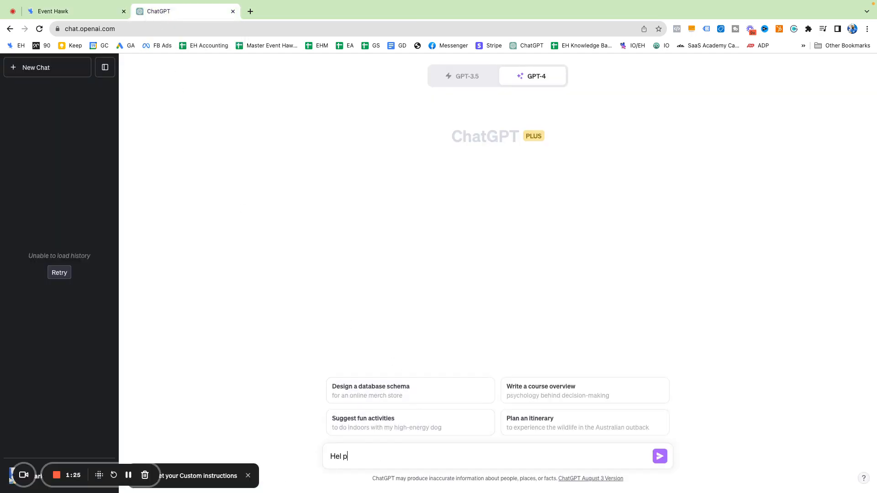
pyautogui.press('BackSpace')
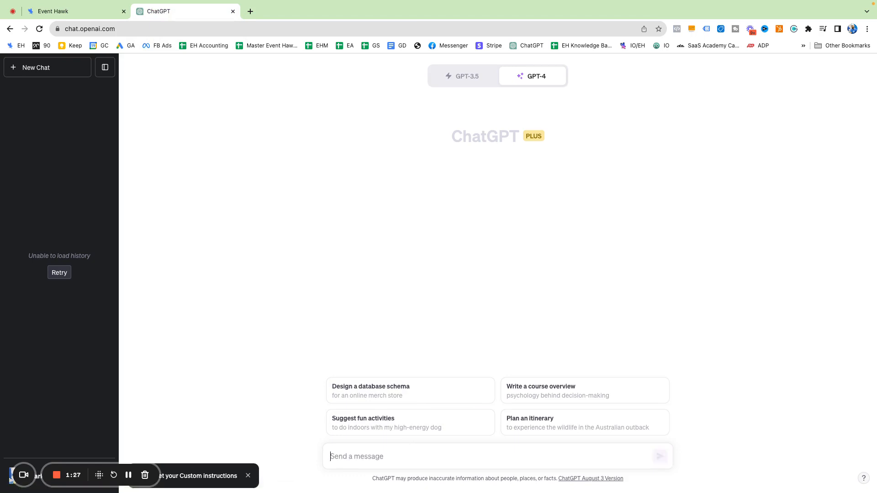
pyautogui.write('Write an')
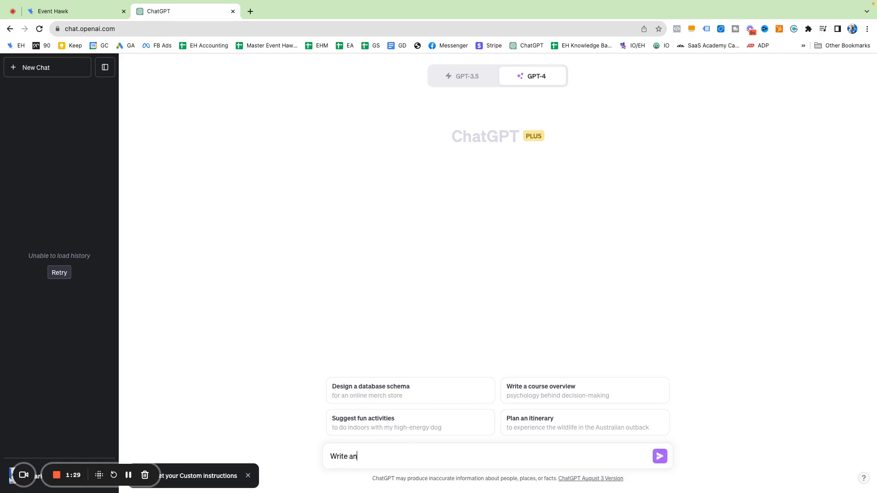
pyautogui.write(' email makr')
pyautogui.click(251, 12)
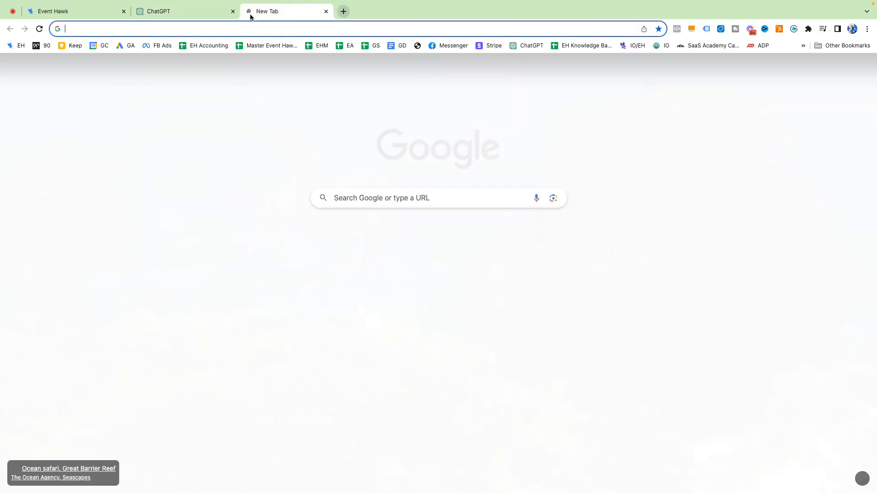
# Enter 'bounce' in the address bar to get bouncemyhouse.com, then return to ChatGPT
pyautogui.write('b')
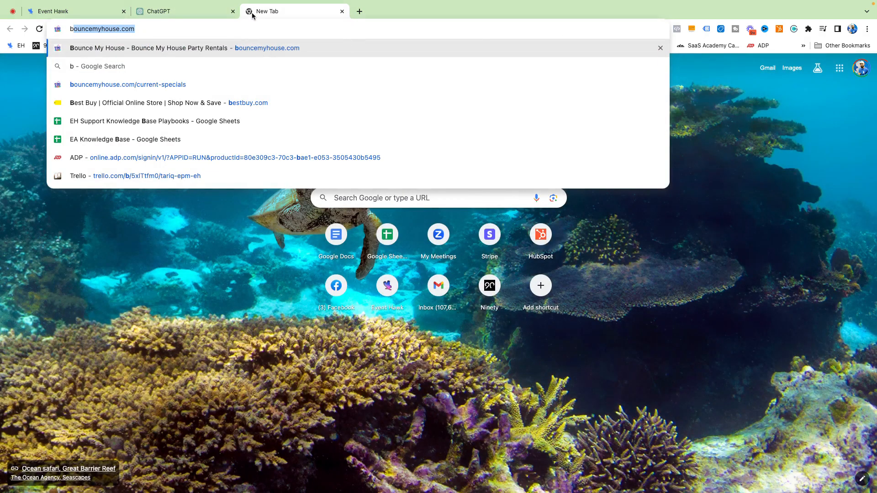
pyautogui.press('Escape')
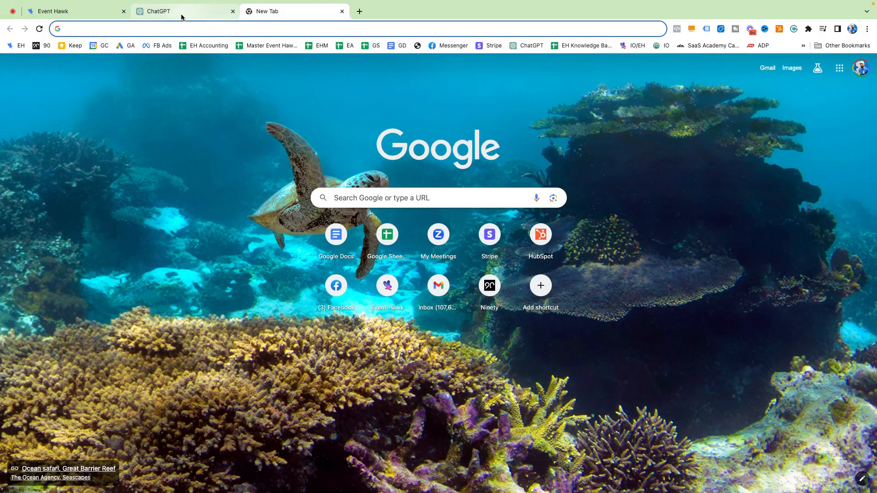
pyautogui.write('bouncemyhouse.com')
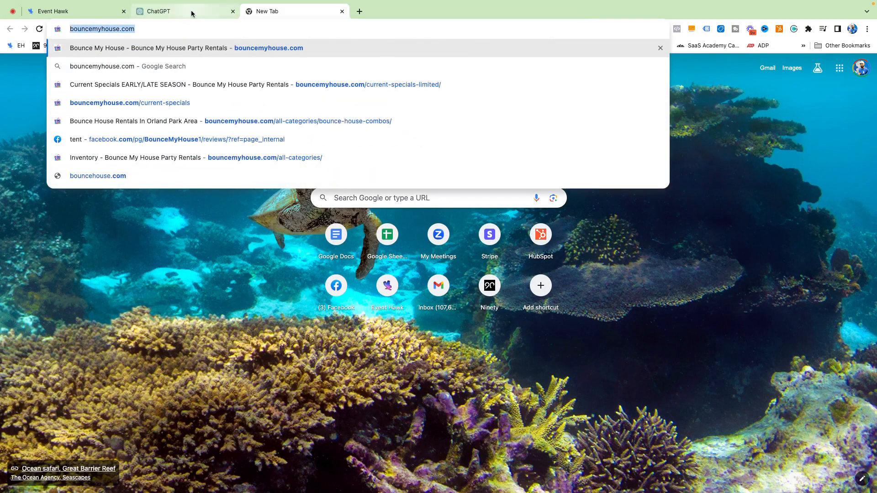
pyautogui.click(190, 11)
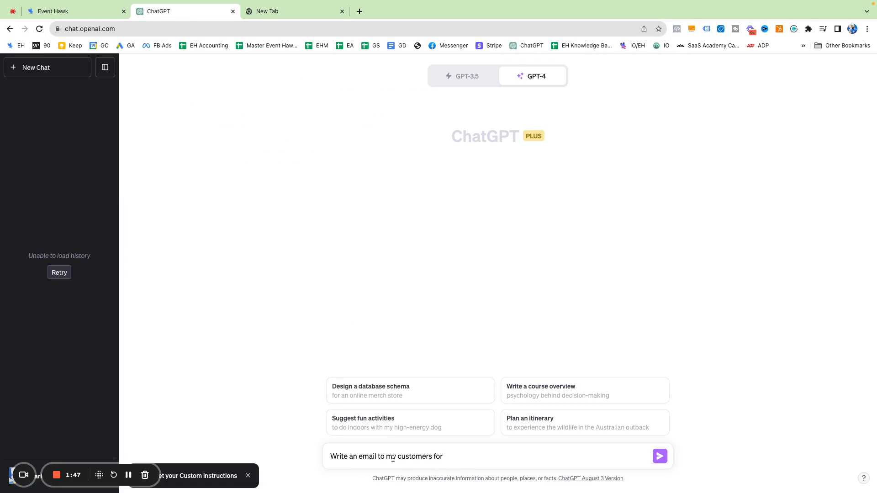
# Replace 'customers for' with the pasted bouncemyhouse.com address and send the Halloween email request
pyautogui.moveTo(446, 458); pyautogui.dragTo(360, 458)
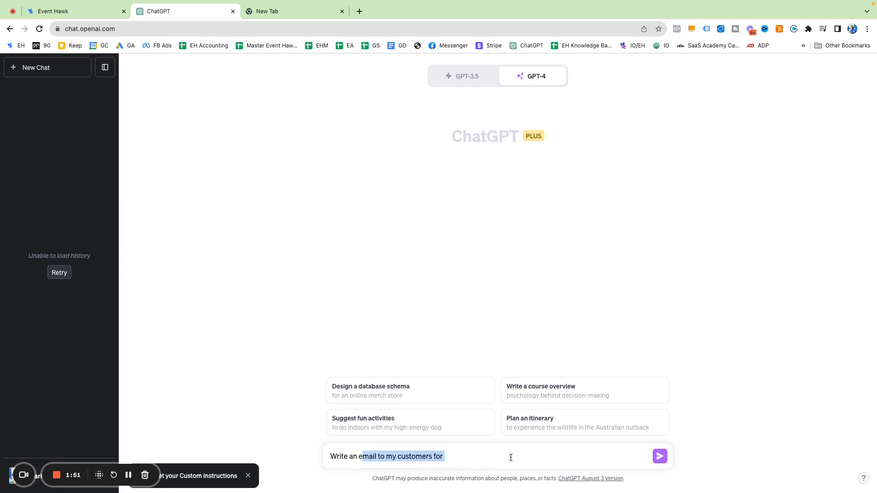
pyautogui.press('BackSpace')
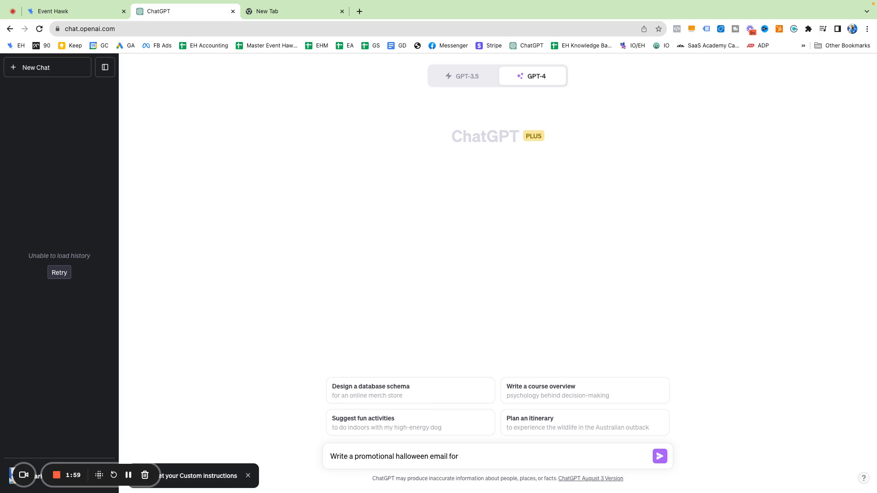
pyautogui.write('https://www.bouncemyhouse.com/')
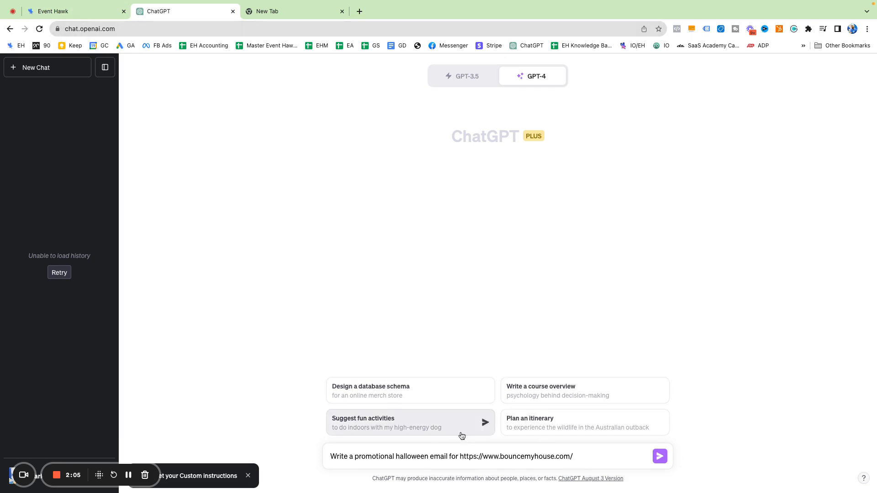
pyautogui.click(665, 457)
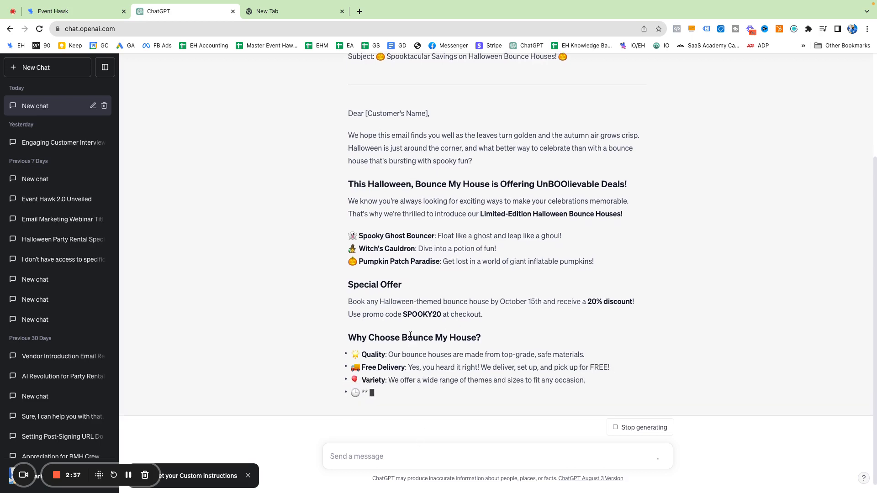
# Review ChatGPT's Halloween email offering 20% off with code SPOOKY20
pyautogui.scroll(2, 448, 298)
pyautogui.scroll(-4, 448, 298)
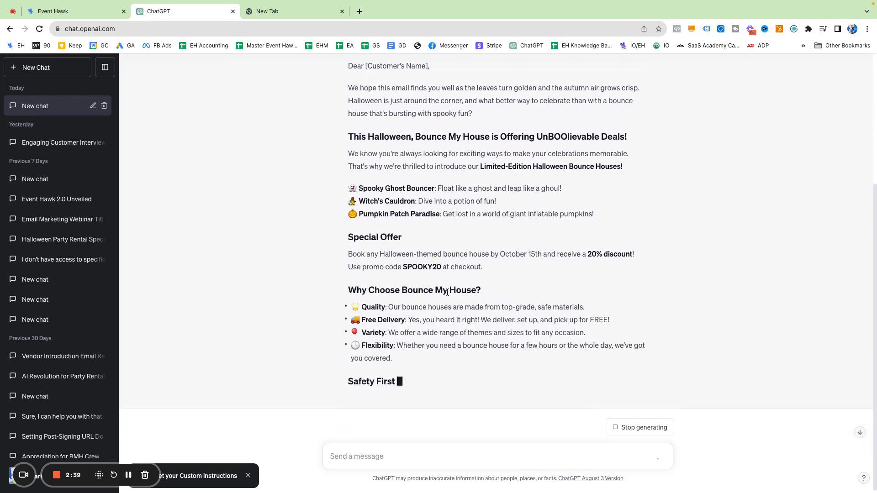
pyautogui.scroll(3, 389, 208)
pyautogui.scroll(2, 389, 208)
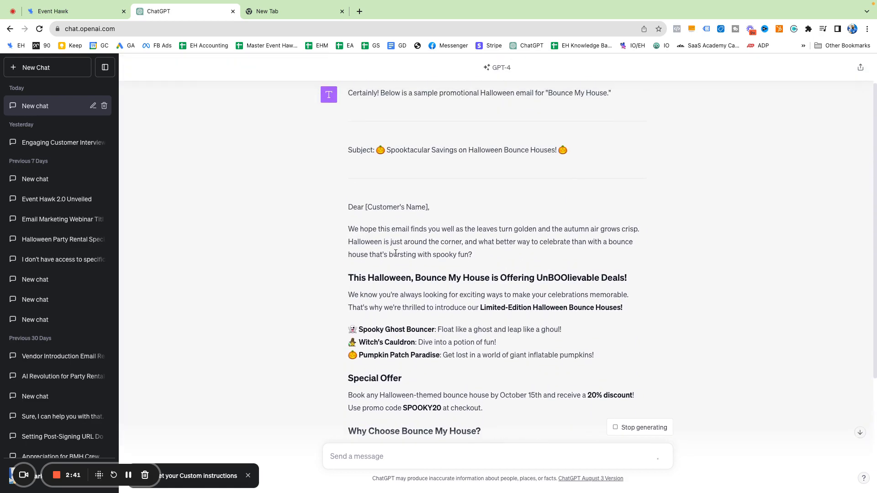
pyautogui.scroll(-5, 427, 402)
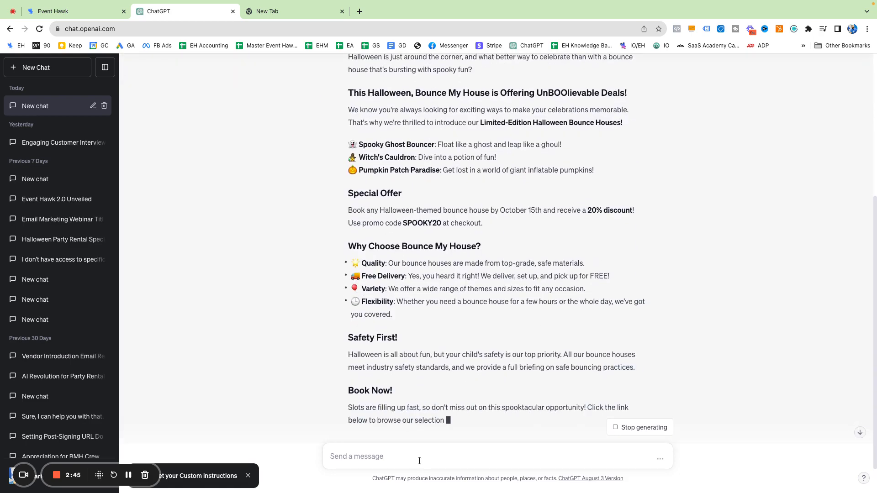
pyautogui.scroll(-2, 427, 410)
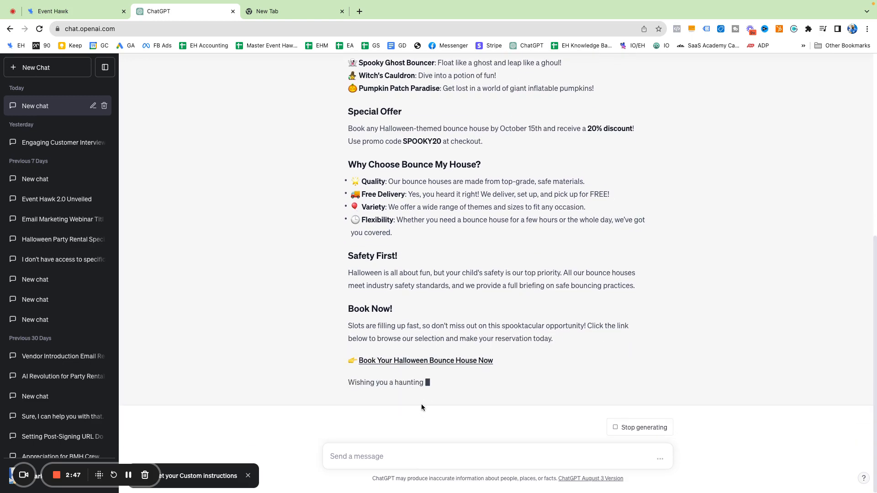
pyautogui.scroll(5, 421, 404)
pyautogui.scroll(-1, 421, 406)
pyautogui.scroll(-3, 420, 407)
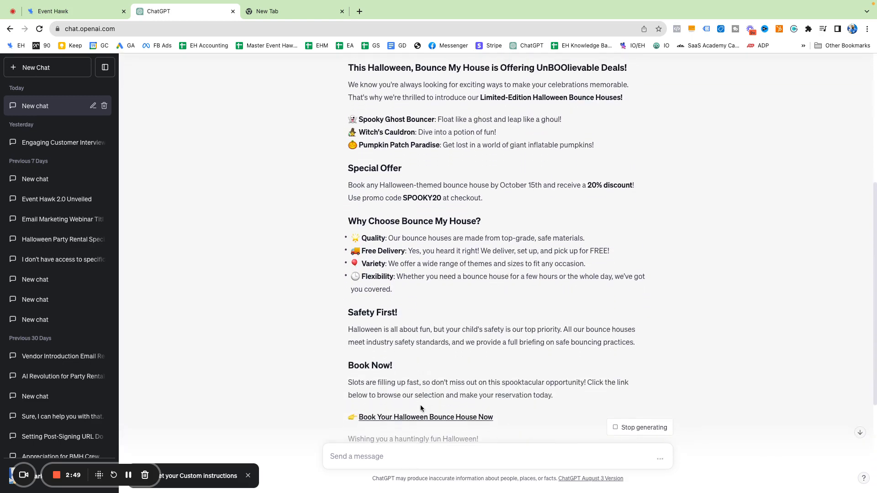
pyautogui.scroll(3, 420, 411)
pyautogui.scroll(1, 419, 409)
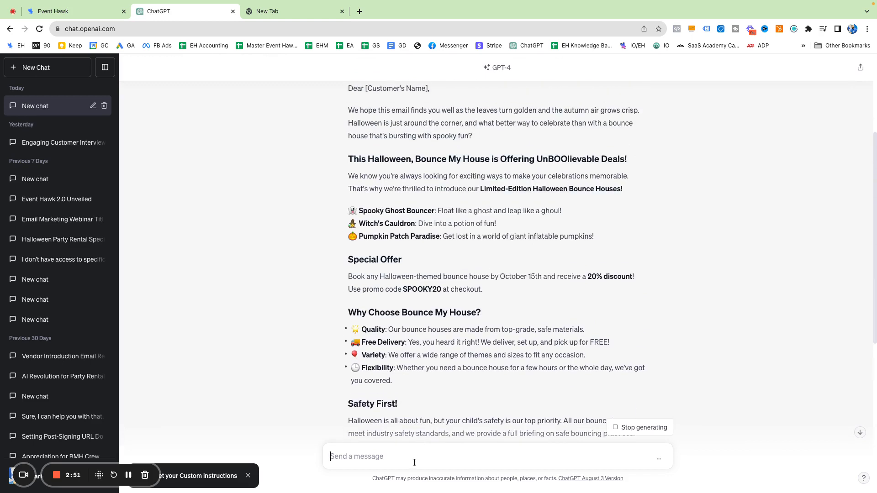
# Ask ChatGPT to 'Make a shorter version' and review the shorter reply
pyautogui.write('Make a shorter version')
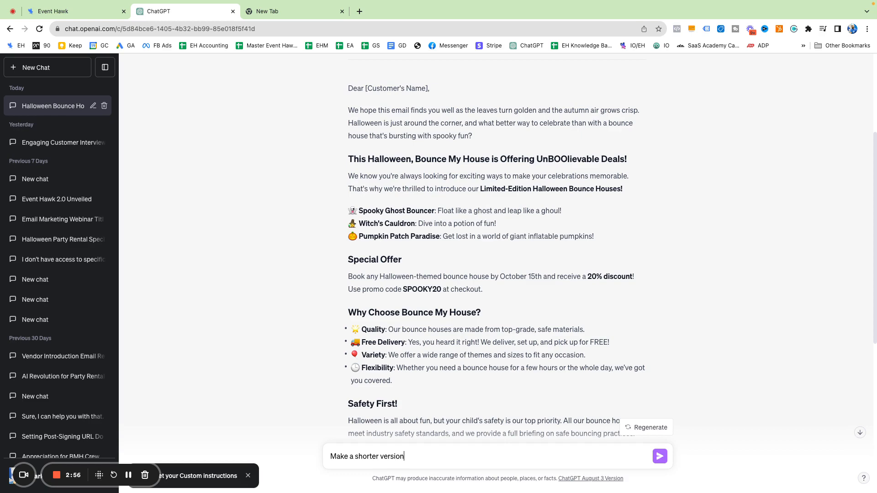
pyautogui.press('Return')
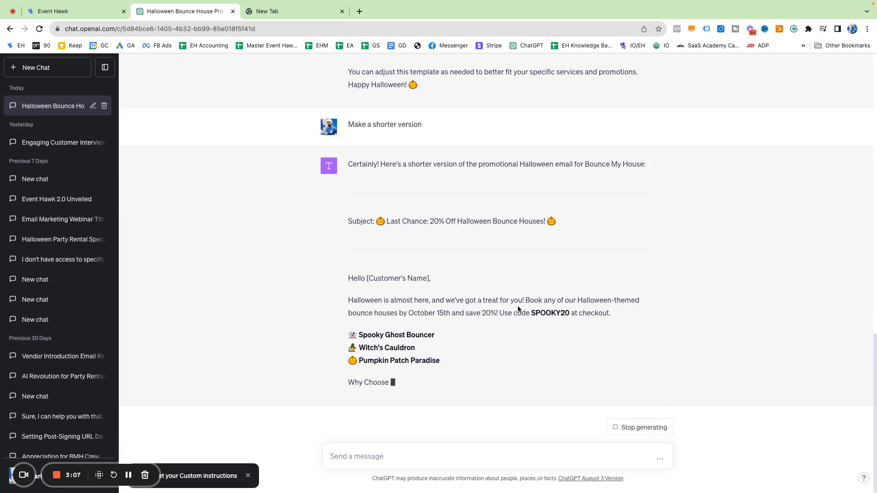
pyautogui.scroll(6, 503, 310)
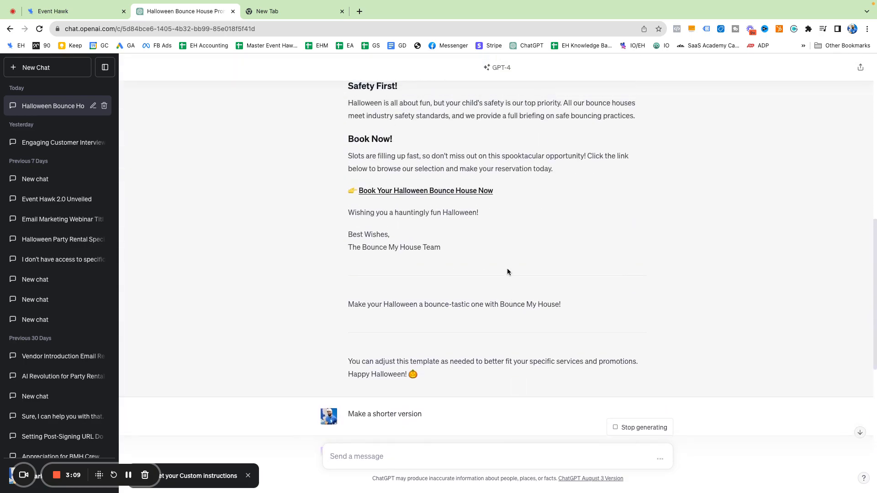
pyautogui.scroll(-8, 510, 273)
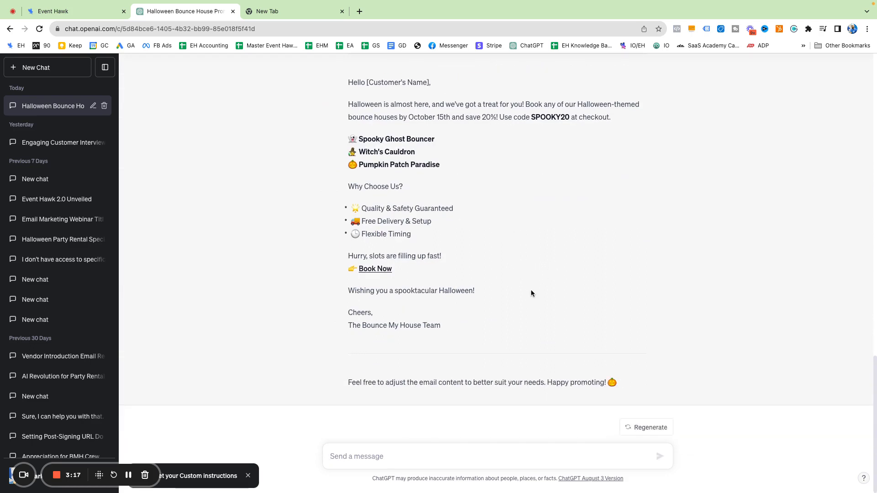
pyautogui.scroll(4, 525, 285)
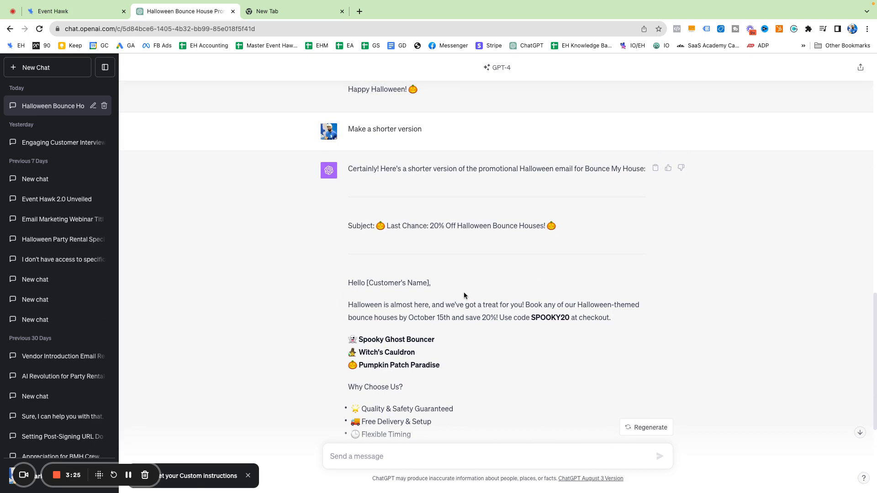
pyautogui.scroll(-2, 456, 290)
pyautogui.scroll(3, 454, 285)
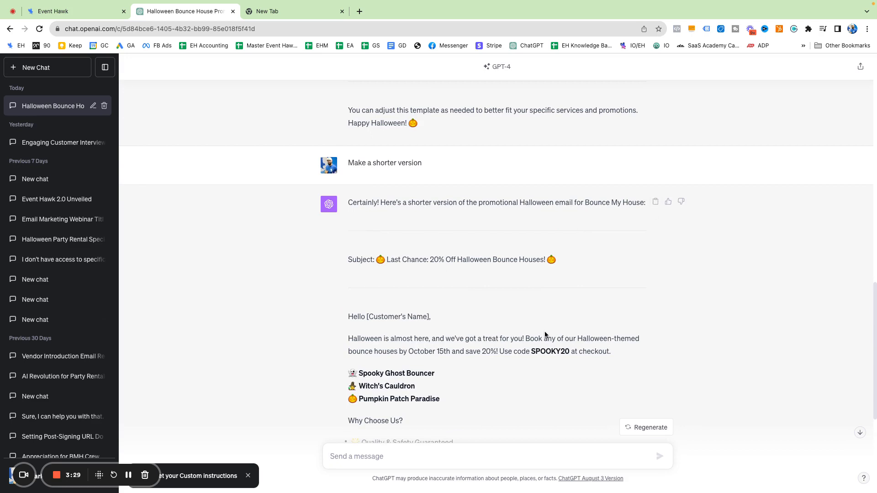
pyautogui.scroll(-4, 545, 335)
pyautogui.scroll(1, 473, 341)
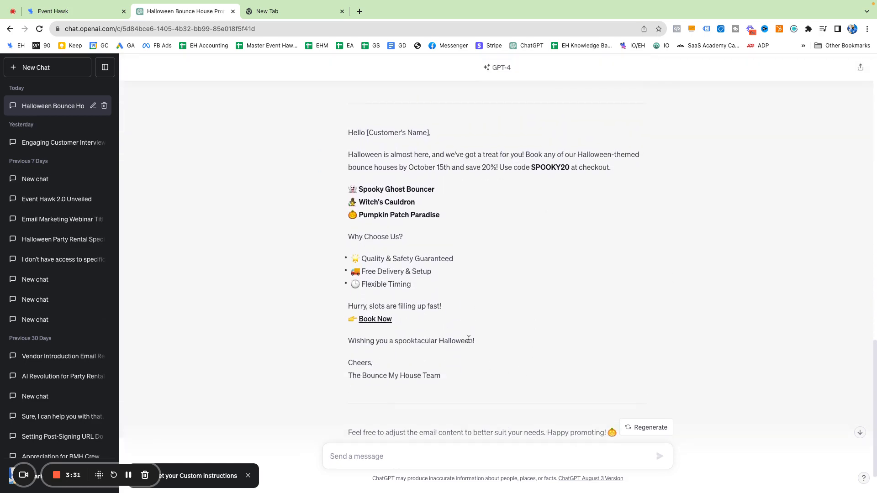
# Copy the shorter email and paste it over the 'Start from scratch' heading in Event Hawk
pyautogui.moveTo(336, 132)
pyautogui.mouseDown()
pyautogui.moveTo(477, 381)
pyautogui.moveTo(453, 373)
pyautogui.moveTo(348, 237)
pyautogui.moveTo(338, 136)
pyautogui.moveTo(471, 171)
pyautogui.moveTo(637, 105)
pyautogui.mouseUp()
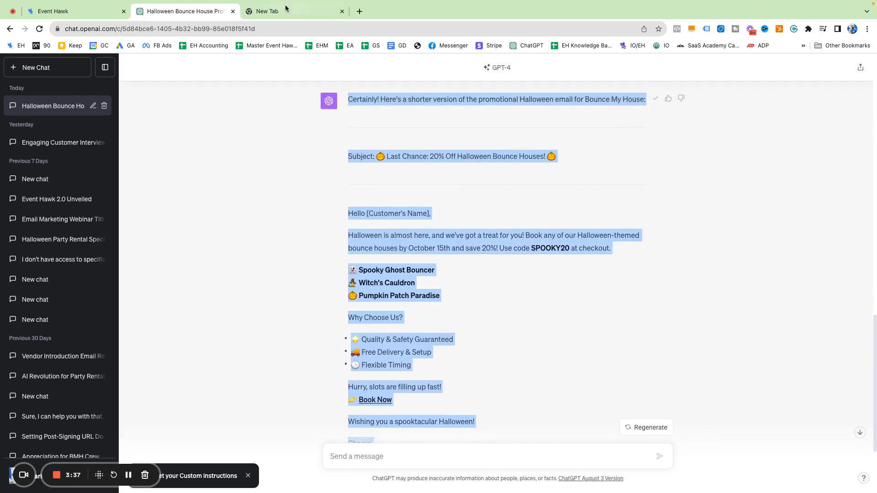
pyautogui.click(288, 10)
pyautogui.click(32, 16)
pyautogui.tripleClick(549, 115)
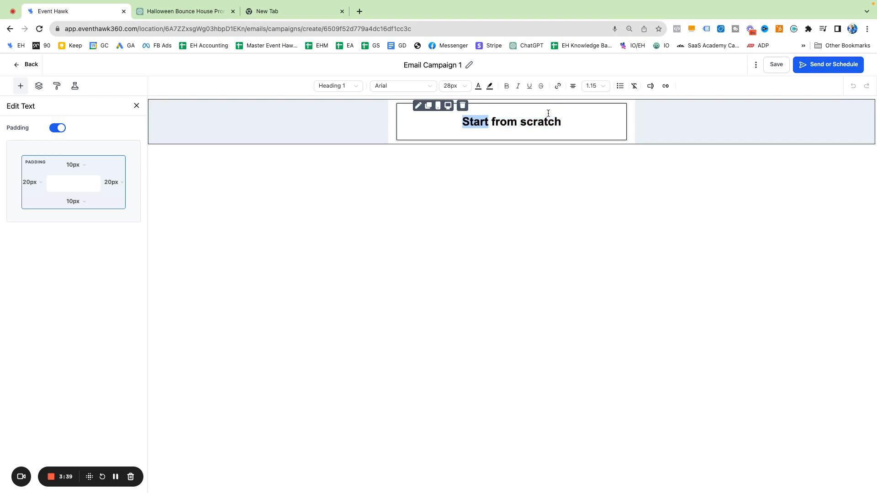
pyautogui.write("Certainly! Here's a shorter version of the promotional Halloween email for Bounce My House: --- Subject: 🎃 Last Chance: 20% Off Halloween Bounce Houses! 🎃 --- Hello [Customer's Name], Halloween is almost here, and we've got a treat for you! Book any of our Halloween-themed bounce houses by October 15th and save 20%! Use code **SPOOKY20** at checkout. 👻 **Spooky Ghost Bouncer** 🧙 **Witch's Cauldron** 🎃 **Pumpkin Patch Paradise** Why Choose Us? - 🌟 Quality & Safety Guaranteed - 🚚 Free Delivery & Setup - 🕒 Flexible Timing Hurry, slots are filling up fast! 👉 [Book Now](https://www.bouncemyhouse.com/halloween-special) Wishing you a spooktacular Halloween! Cheers, The Bounce My House Team --- Feel free to adjust the email content to better suit your needs. Happy promoting! 🎃")
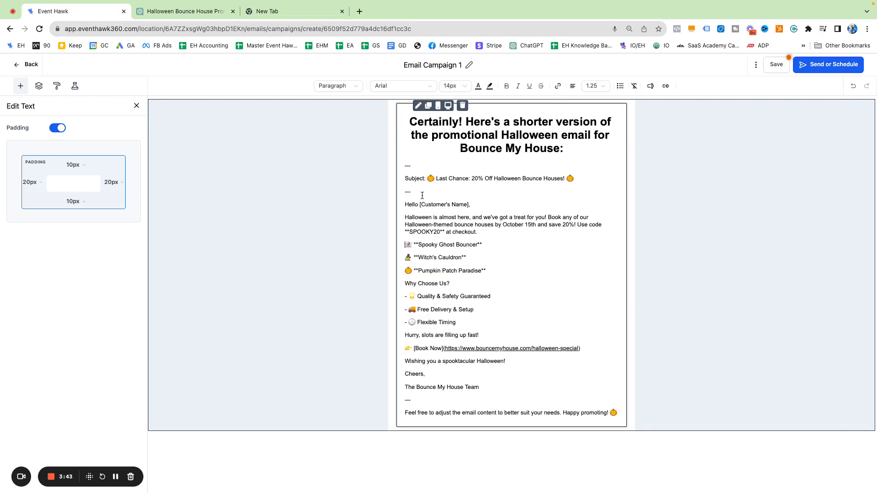
# Delete the ChatGPT intro heading, divider and Subject lines, then select the [Customer's Name] placeholder
pyautogui.moveTo(565, 147); pyautogui.dragTo(386, 121)
pyautogui.press('BackSpace')
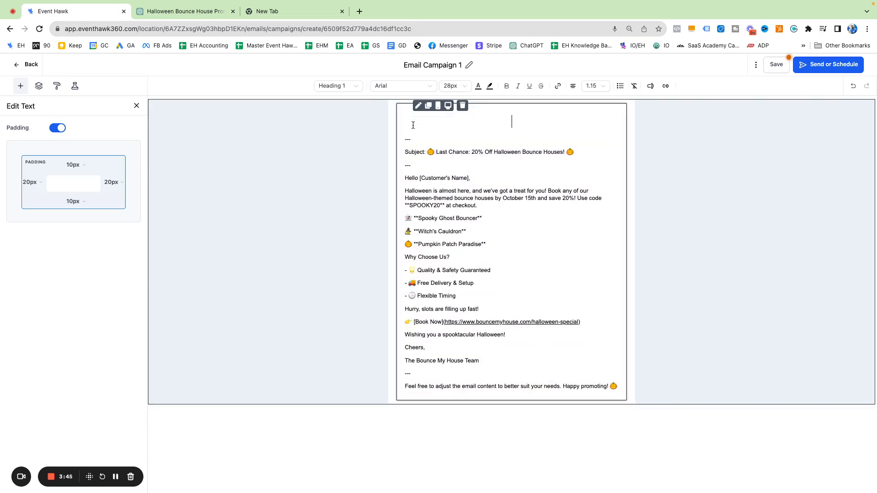
pyautogui.moveTo(485, 172); pyautogui.dragTo(396, 116)
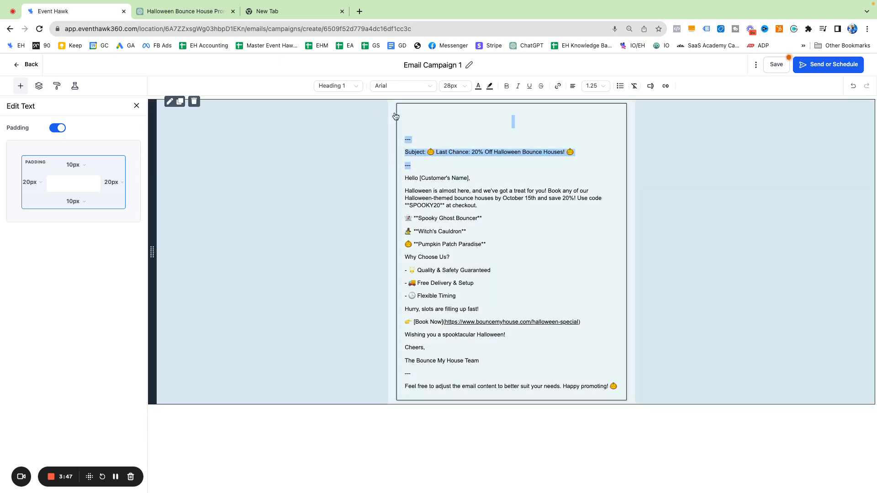
pyautogui.press('BackSpace')
pyautogui.press('BackSpace')
pyautogui.click(435, 121)
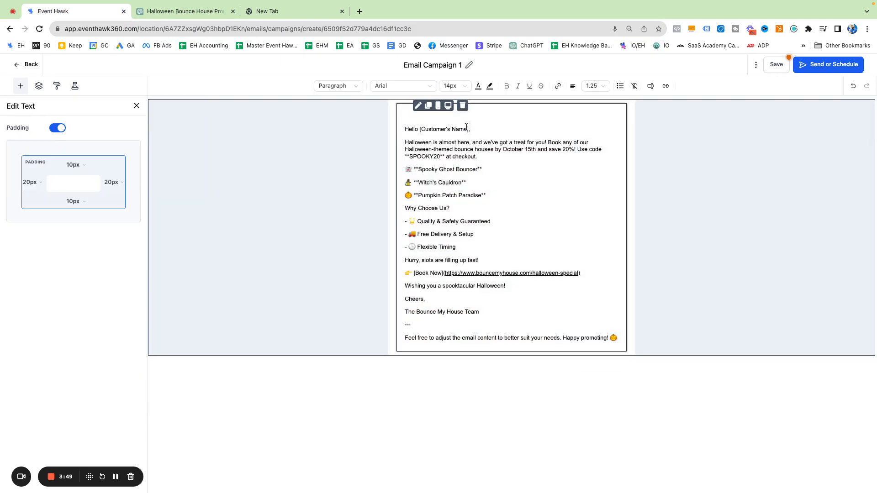
pyautogui.moveTo(468, 128); pyautogui.dragTo(419, 129)
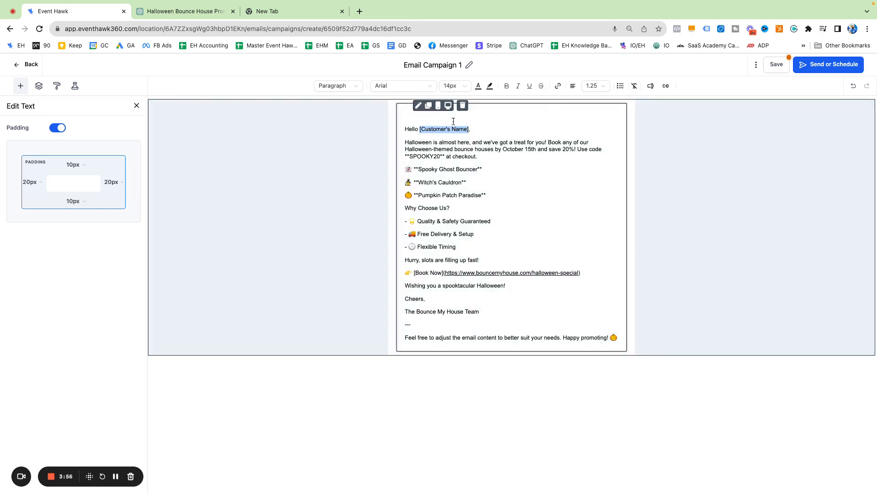
# Replace [Customer's Name] with the Contact > First Name custom value {{contact.first_name}}
pyautogui.click(425, 129)
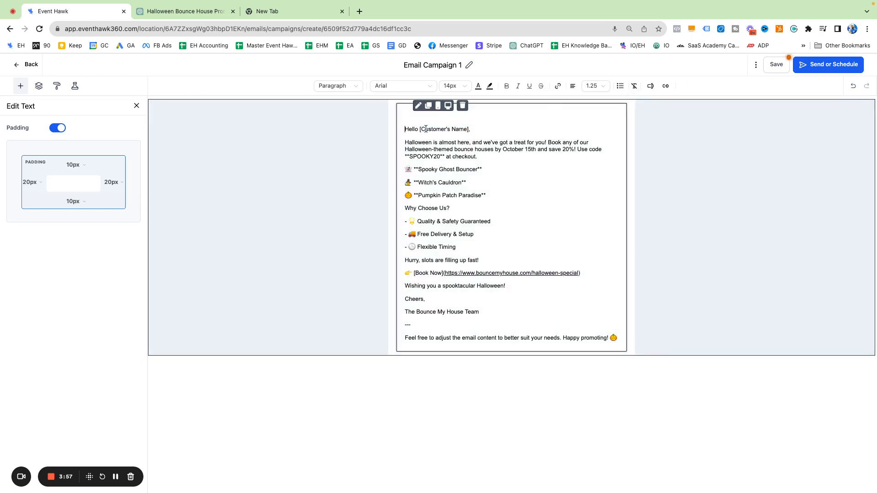
pyautogui.click(468, 130)
pyautogui.moveTo(469, 129); pyautogui.dragTo(418, 129)
pyautogui.click(652, 87)
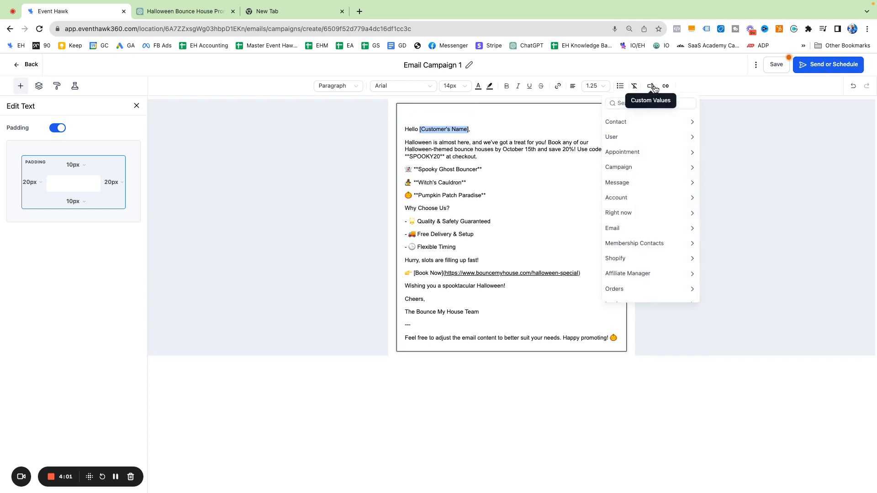
pyautogui.click(623, 122)
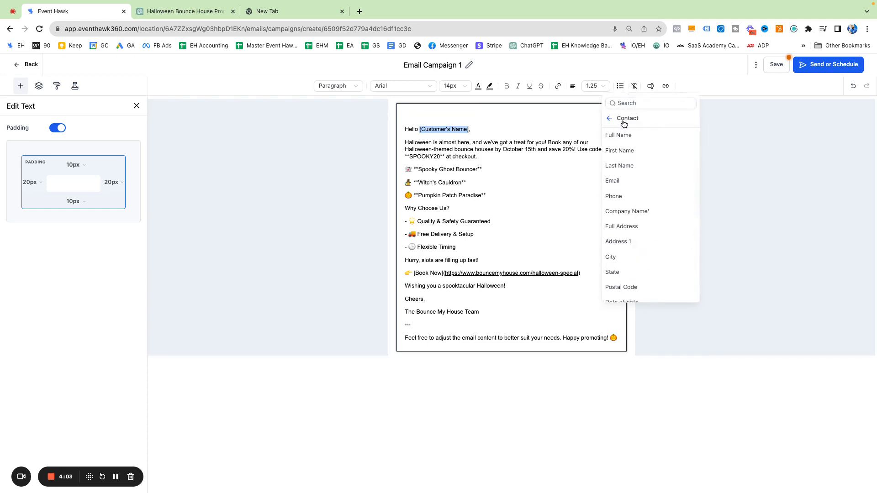
pyautogui.click(623, 151)
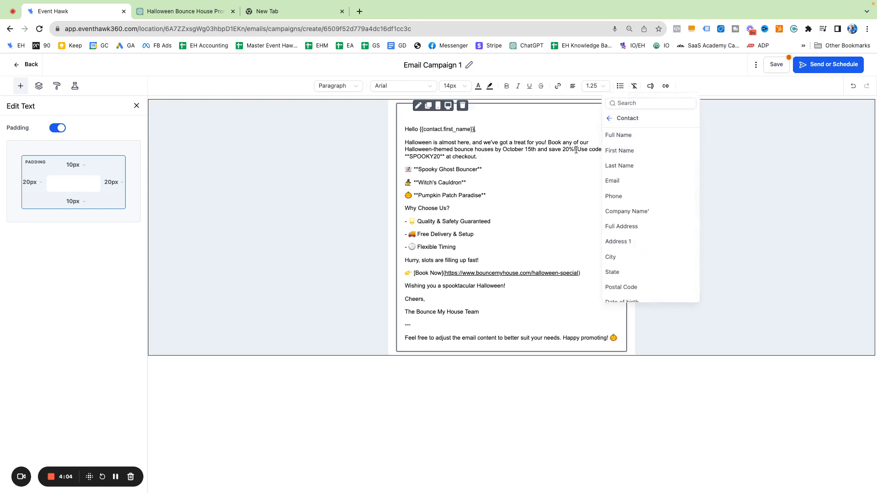
pyautogui.click(502, 152)
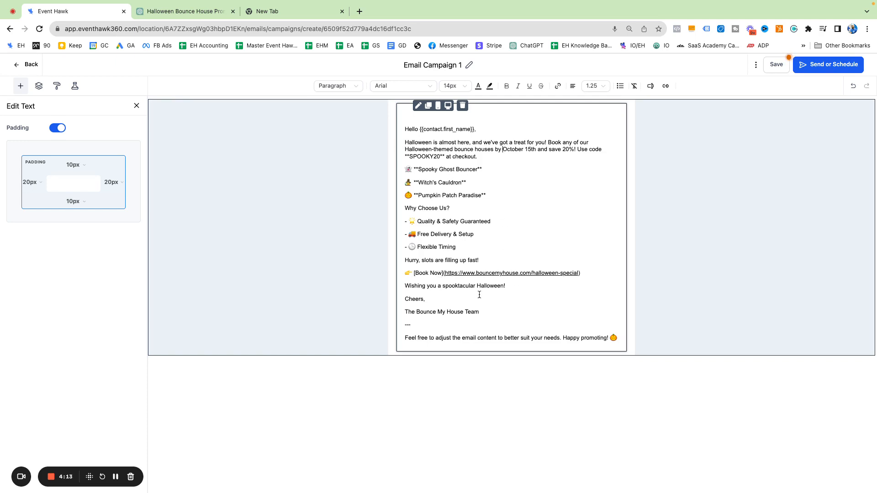
# Save the email, dismiss the test email form, and continue to Send or Schedule
pyautogui.click(774, 64)
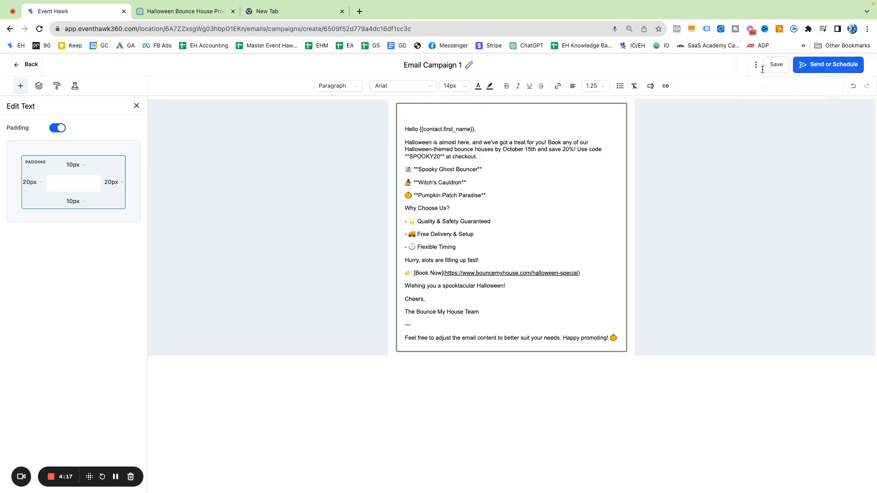
pyautogui.click(756, 65)
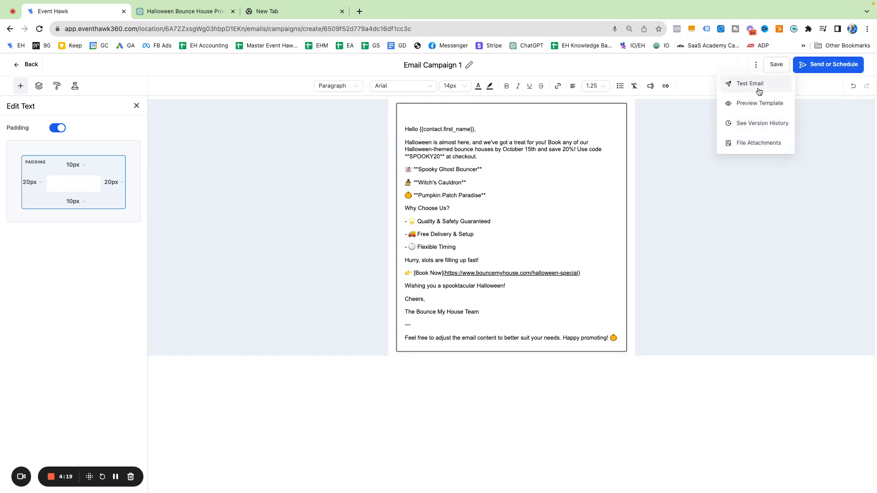
pyautogui.click(759, 89)
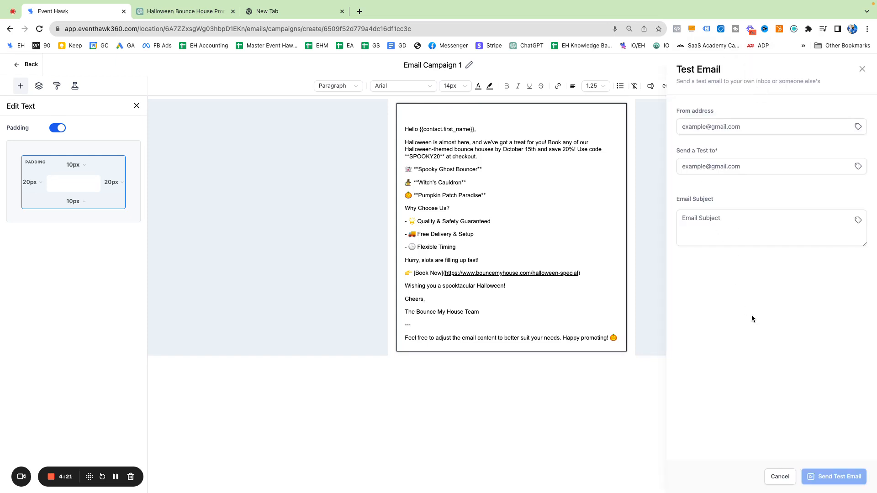
pyautogui.click(862, 69)
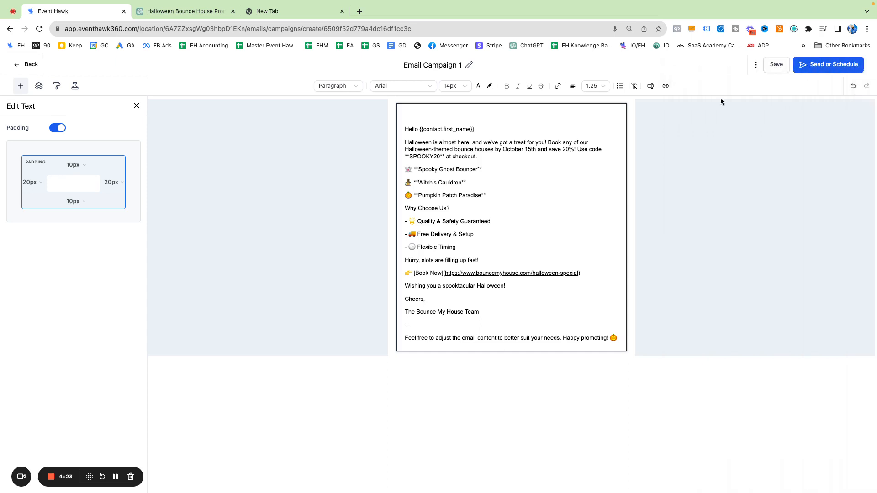
pyautogui.click(820, 67)
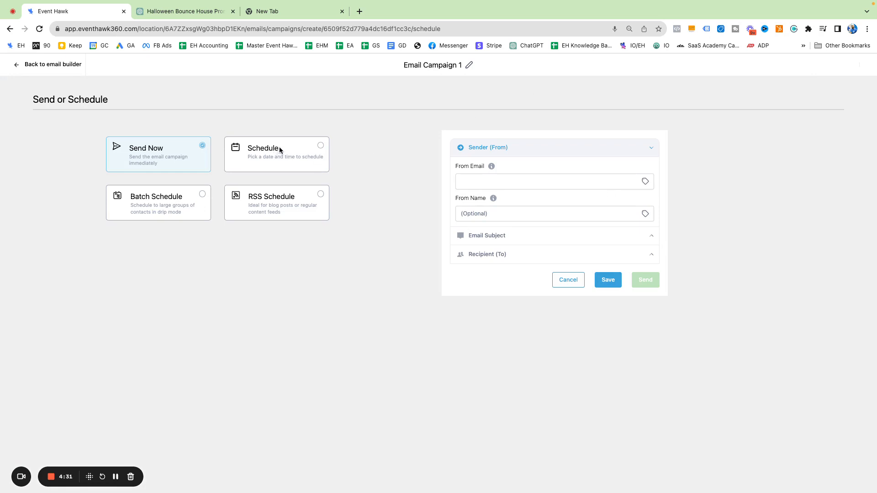
# Schedule the campaign to send on September 20 at 10:00 AM
pyautogui.click(296, 155)
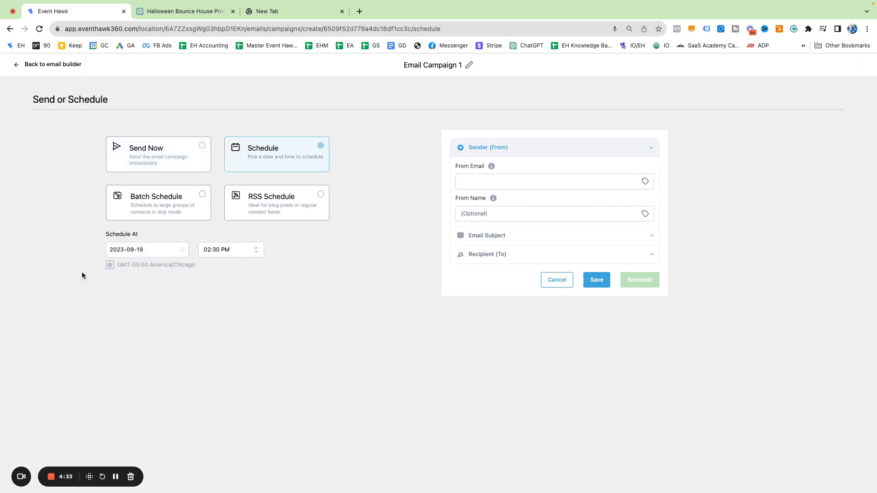
pyautogui.click(144, 250)
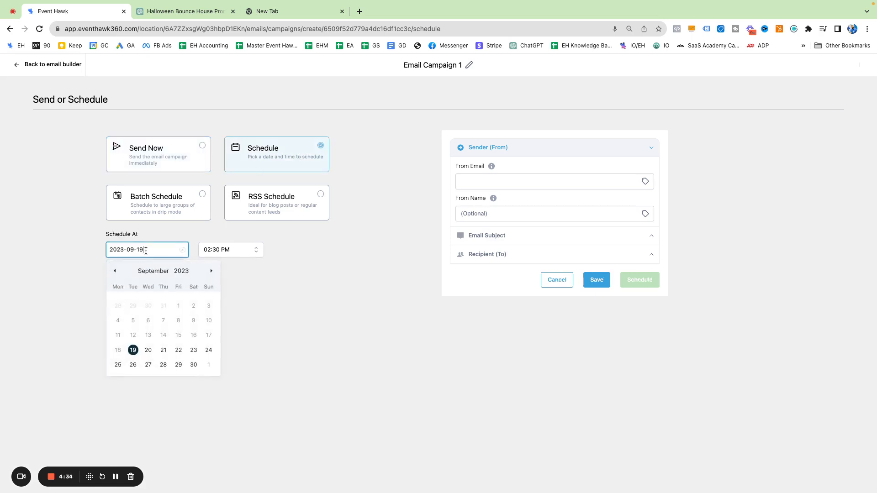
pyautogui.click(147, 350)
pyautogui.click(226, 250)
pyautogui.click(290, 261)
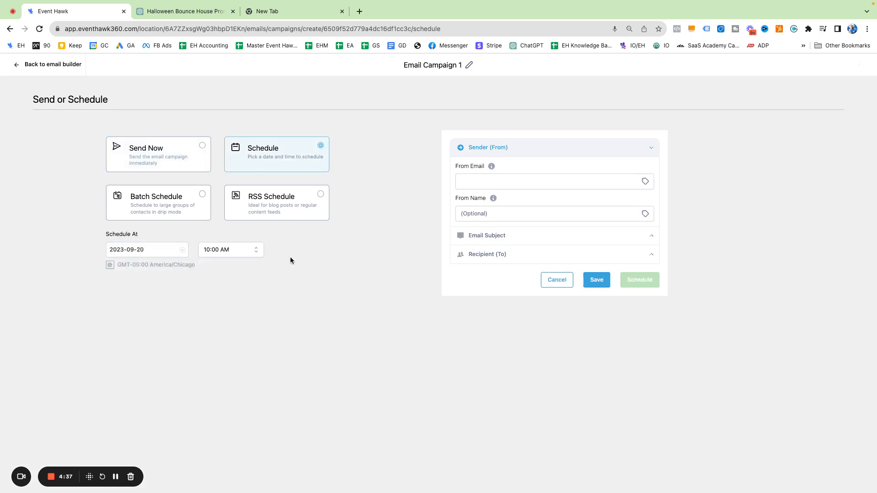
# Visit the sender fields, expand Email Subject, and reach the preview text field
pyautogui.click(497, 180)
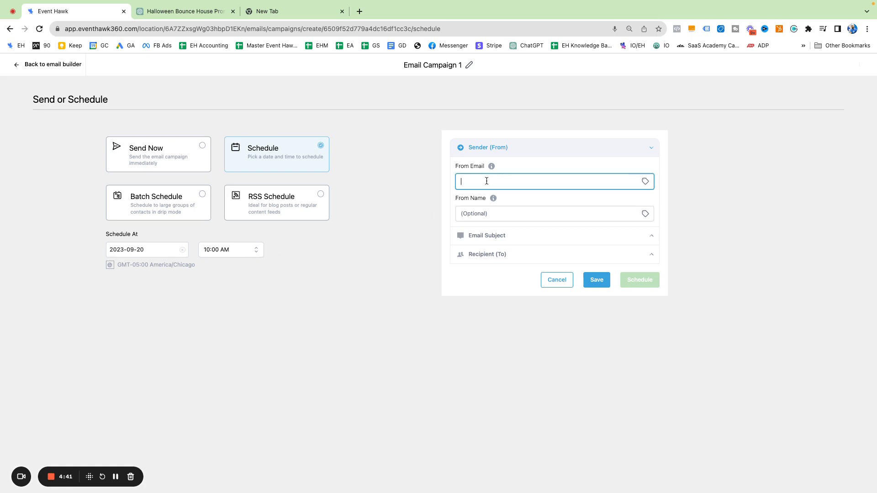
pyautogui.click(486, 214)
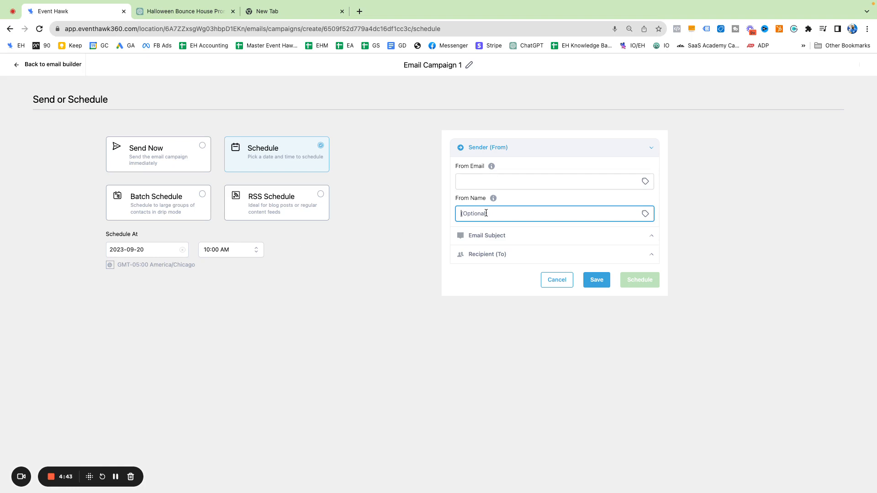
pyautogui.click(493, 235)
pyautogui.click(478, 273)
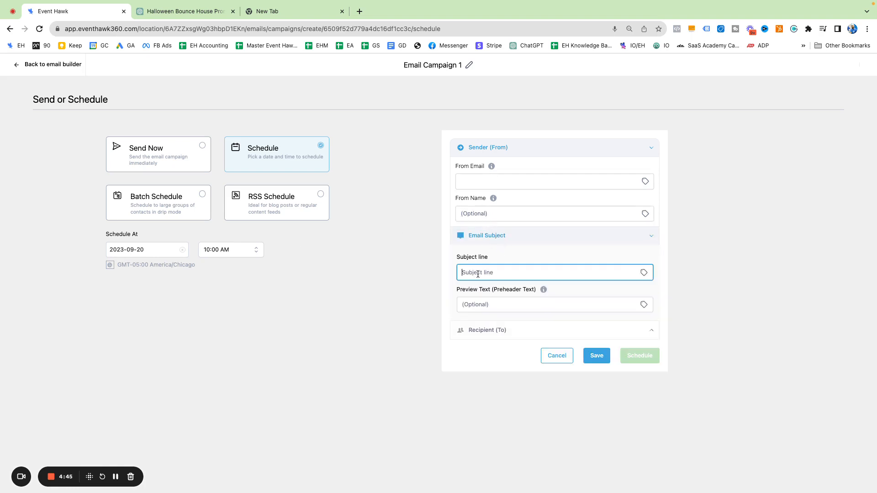
pyautogui.click(495, 307)
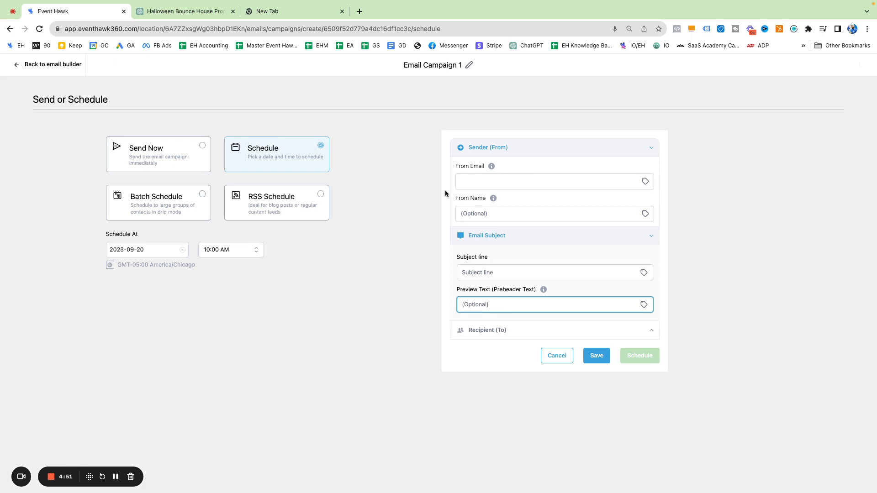
# Set preview text to the contact First Name placeholder plus 'here's a great idea for halloween'
pyautogui.click(645, 303)
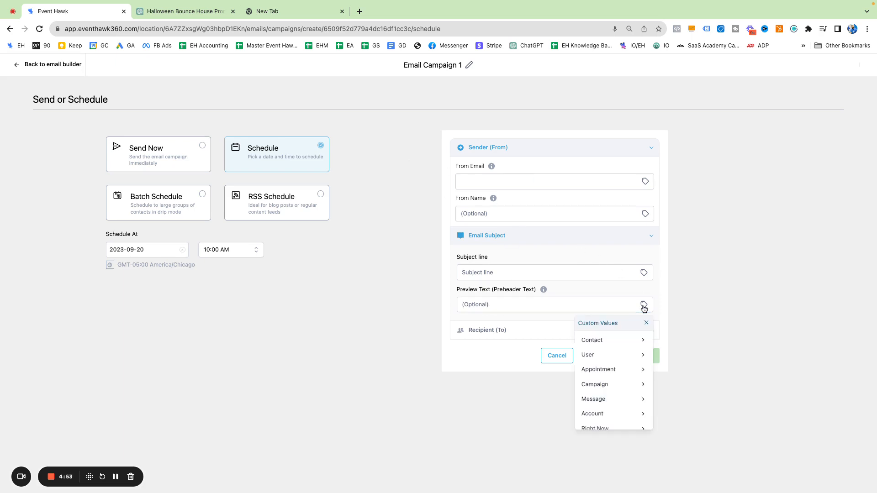
pyautogui.click(621, 339)
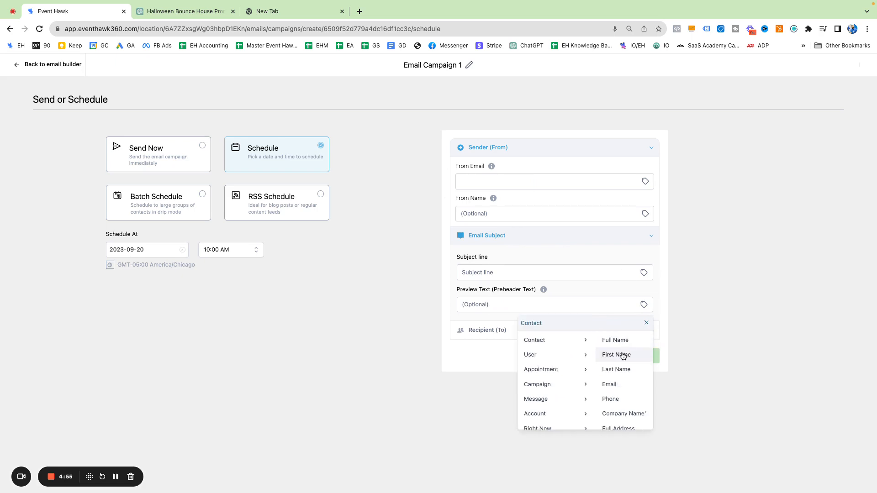
pyautogui.click(622, 355)
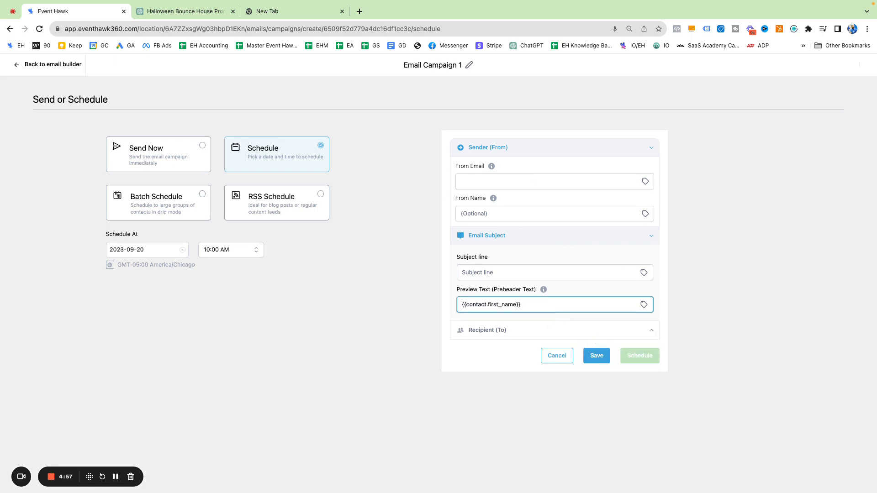
pyautogui.write('save on bounce house')
pyautogui.moveTo(594, 304); pyautogui.dragTo(520, 303)
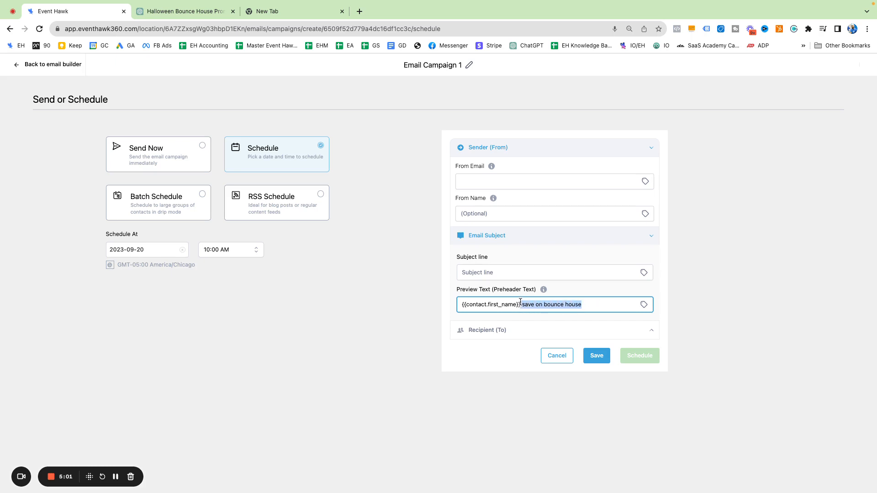
pyautogui.click(562, 304)
pyautogui.moveTo(584, 304); pyautogui.dragTo(533, 303)
pyautogui.press('BackSpace')
pyautogui.press('BackSpace')
pyautogui.write("here's a great ")
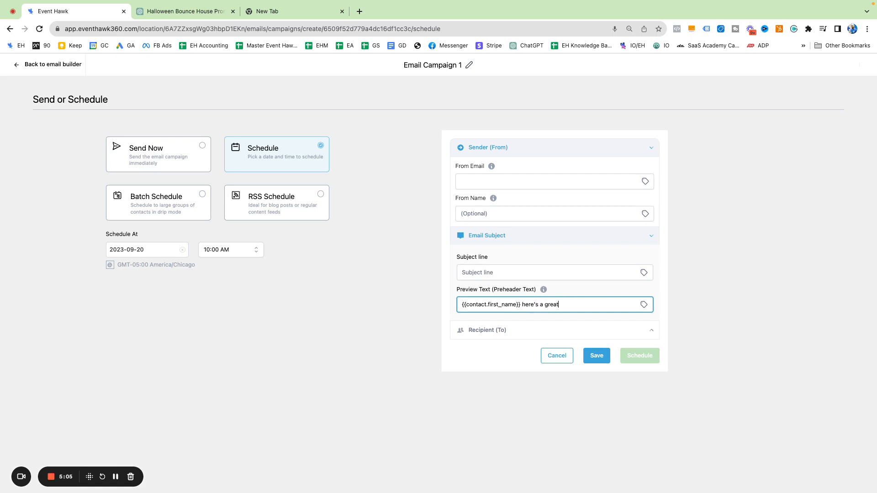
pyautogui.write('idea for halloween')
# Append a pumpkin emoji to the preview text and expand the Recipient (To) settings
pyautogui.rightClick(616, 302)
pyautogui.click(632, 308)
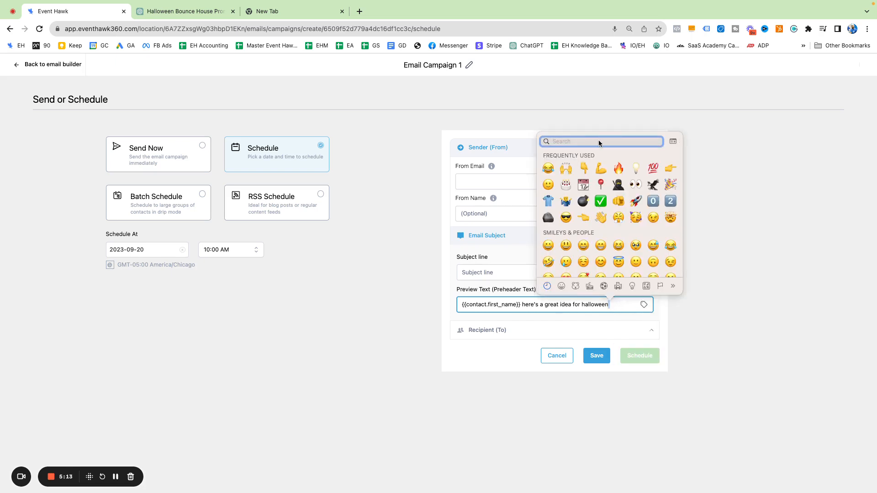
pyautogui.write('pumpk')
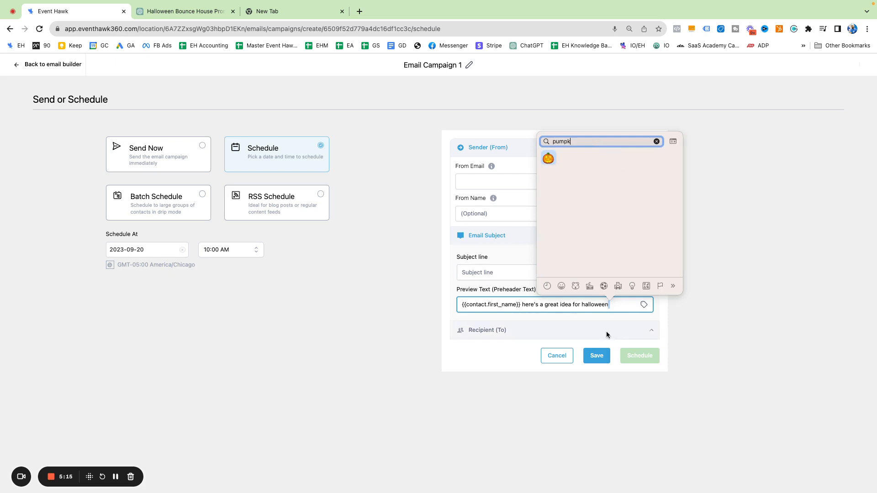
pyautogui.press('Return')
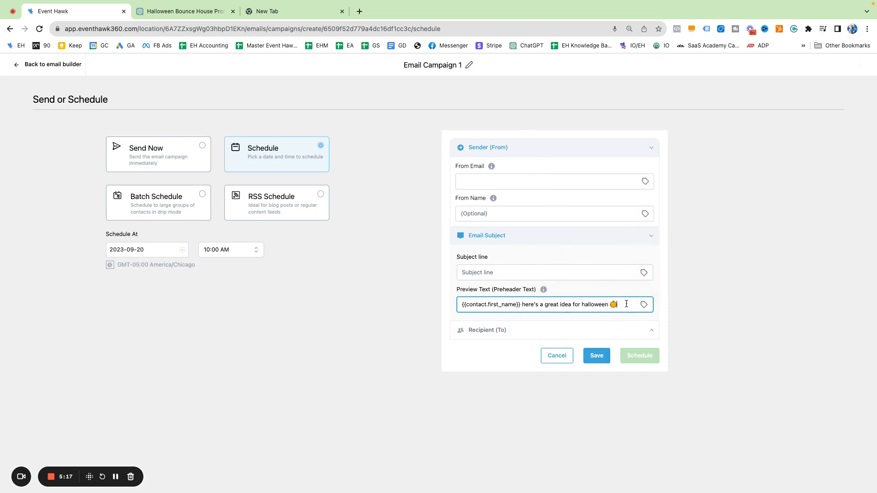
pyautogui.moveTo(626, 304); pyautogui.dragTo(463, 305)
pyautogui.click(500, 339)
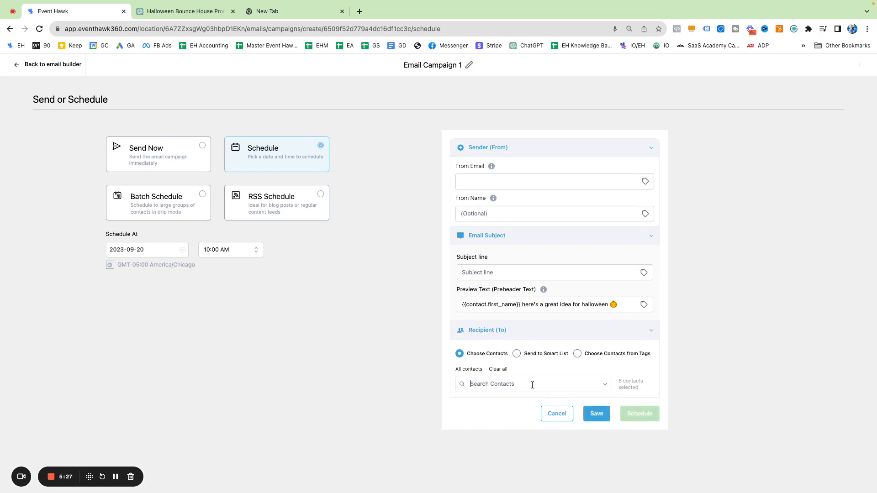
# Enter the company's info address as the sender email
pyautogui.click(491, 182)
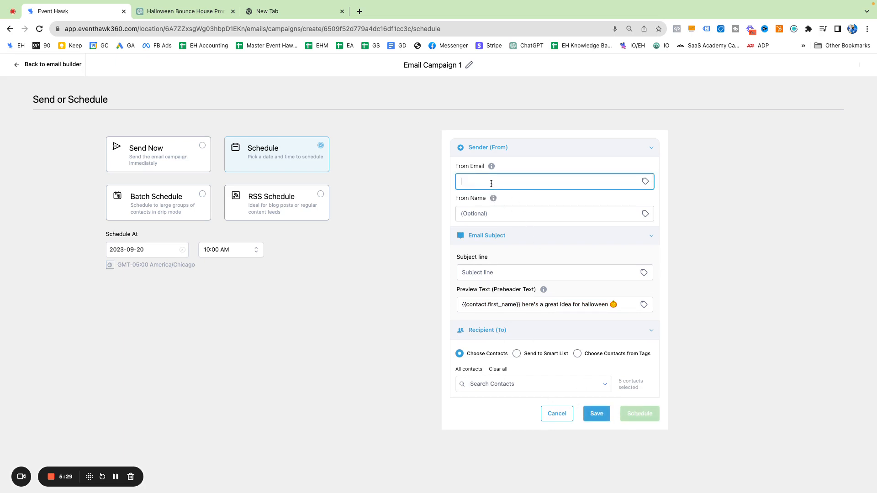
pyautogui.press('Tab')
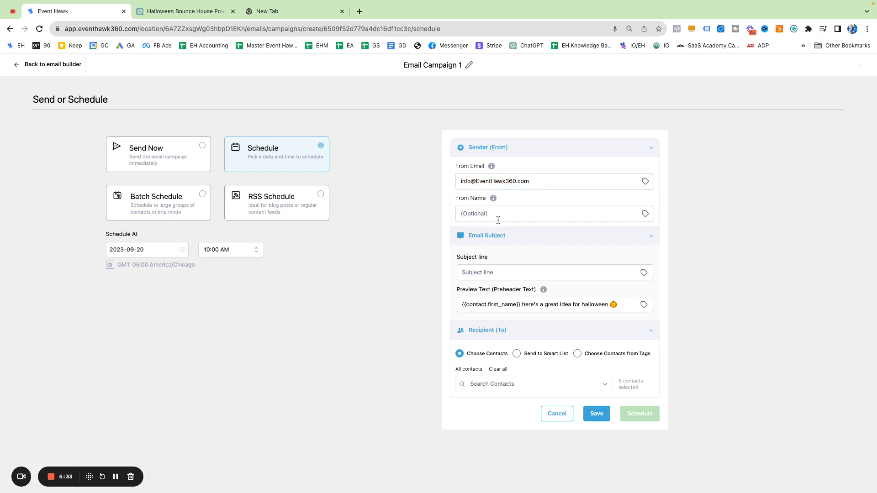
# Set the subject line to 'Q' and switch recipients to Send to Smart List
pyautogui.press('Tab')
pyautogui.press('Tab')
pyautogui.click(492, 272)
pyautogui.write('Q')
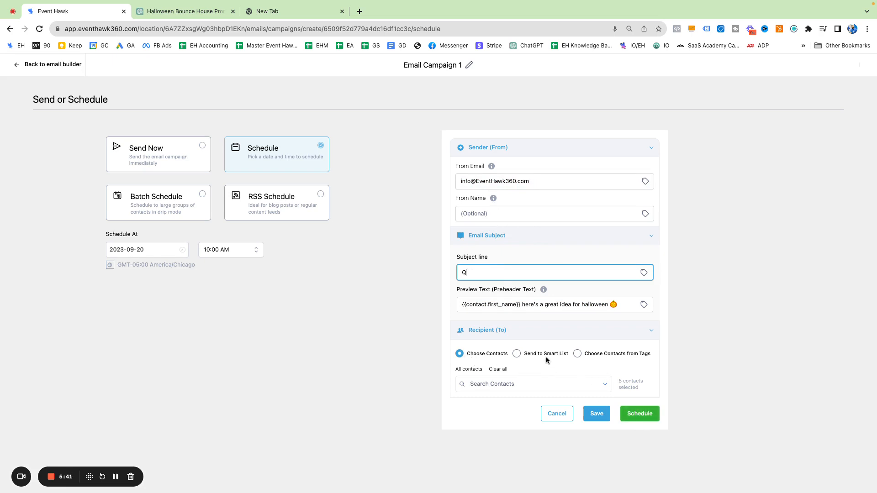
pyautogui.click(517, 354)
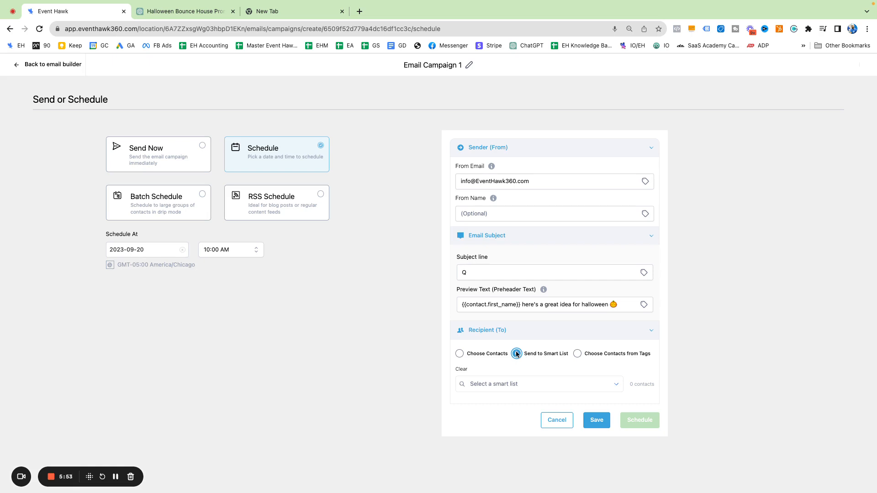
# Switch recipients to Choose Contacts from Tags and browse the tag list without picking one
pyautogui.click(460, 353)
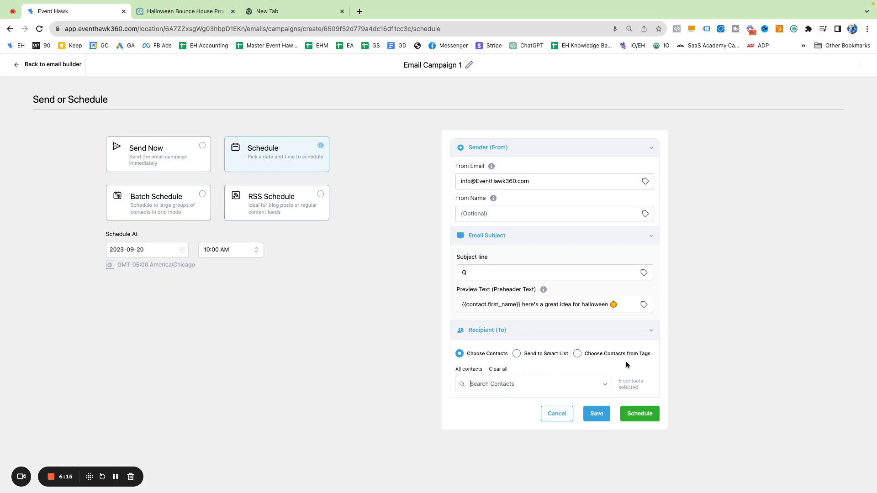
pyautogui.click(582, 352)
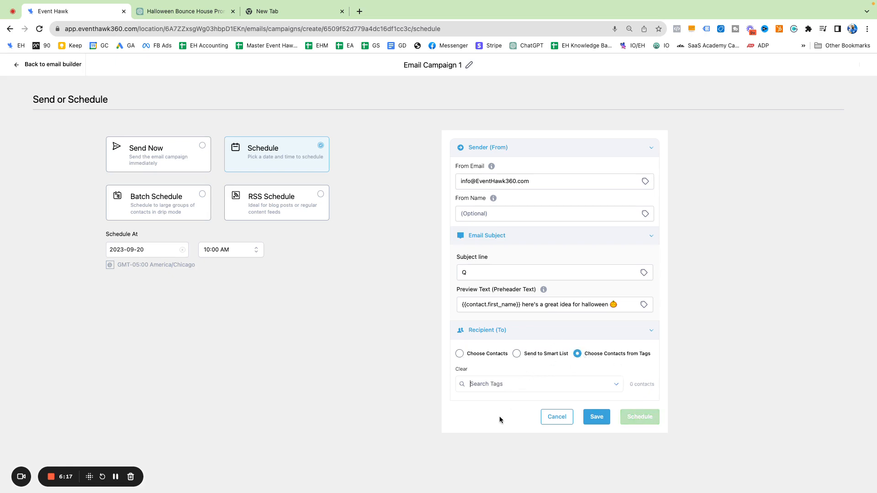
pyautogui.click(618, 385)
pyautogui.scroll(-5, 517, 338)
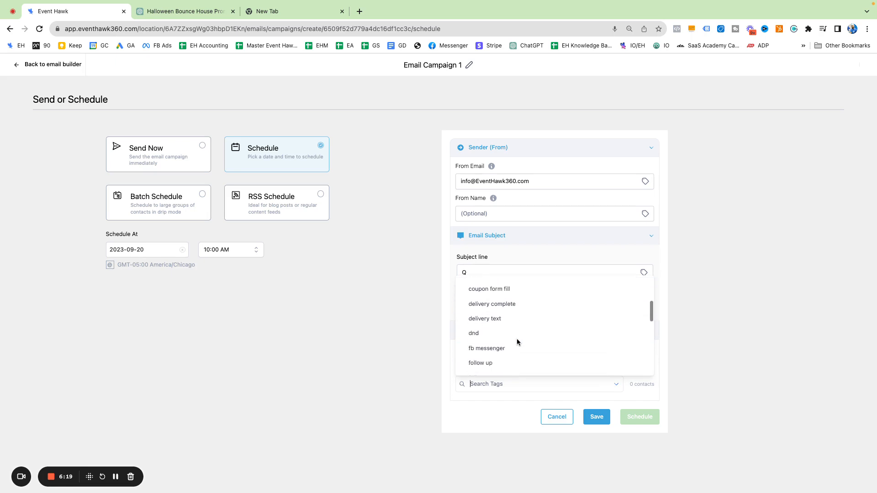
pyautogui.scroll(-1, 517, 338)
pyautogui.scroll(3, 523, 330)
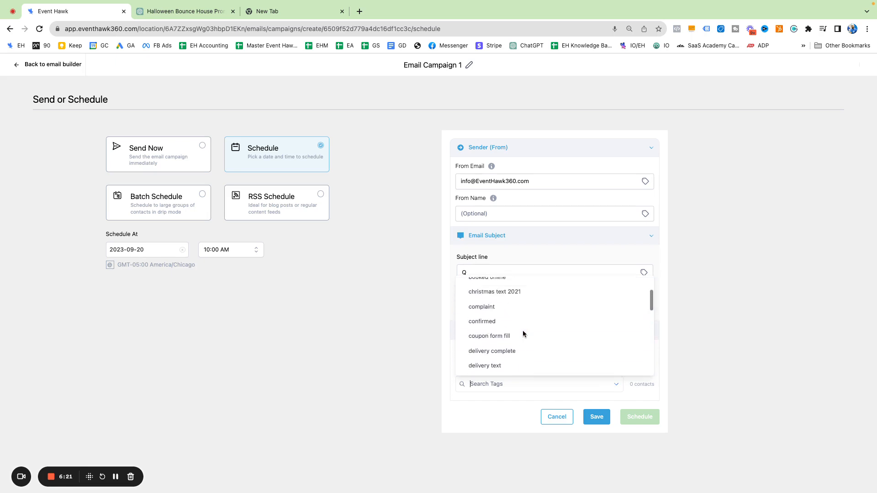
pyautogui.scroll(3, 522, 330)
pyautogui.click(695, 341)
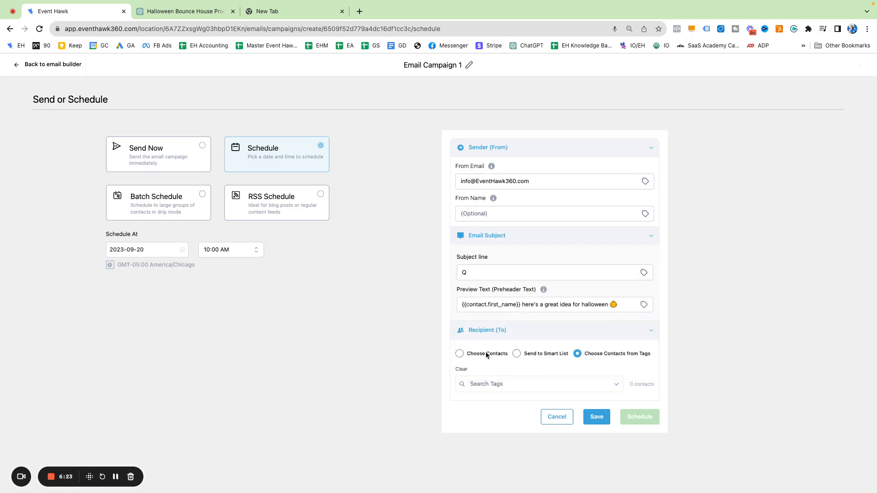